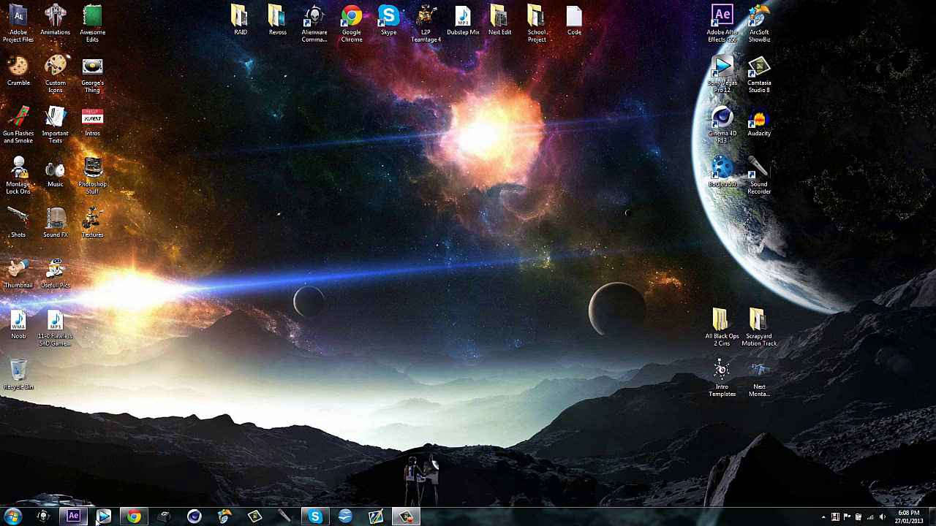
# Review the Slider expression in the Code notes file, then close the notes
pyautogui.moveTo(119, 6); pyautogui.dragTo(225, 344)
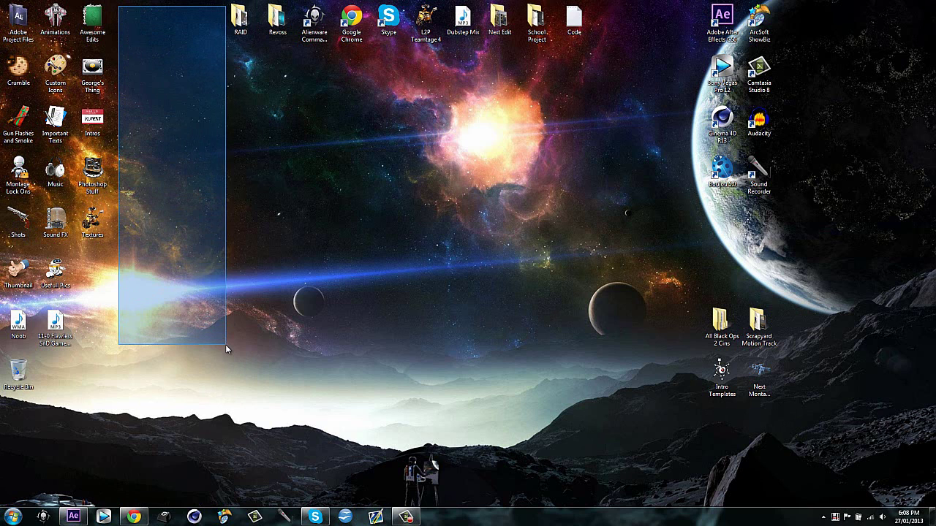
pyautogui.doubleClick(574, 19)
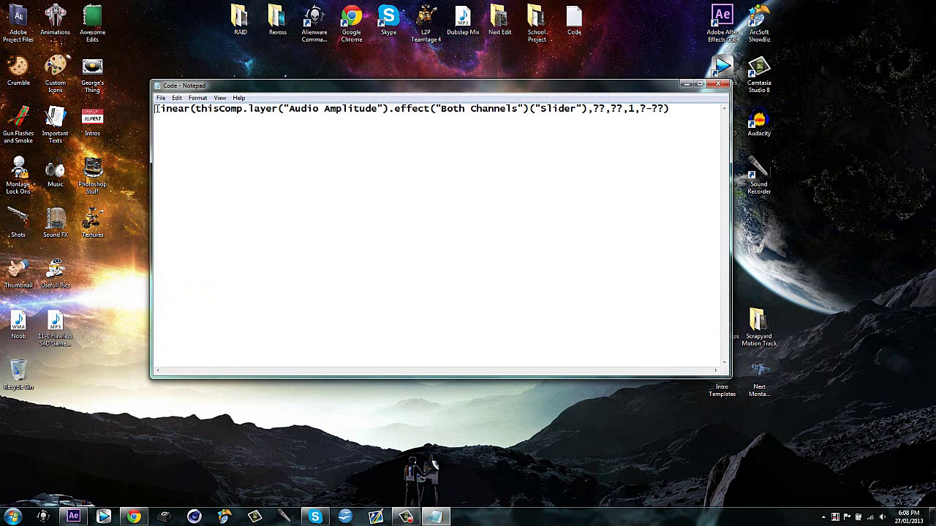
pyautogui.moveTo(156, 108); pyautogui.dragTo(650, 108)
pyautogui.click(696, 105)
pyautogui.hotkey('ctrl', 'a')
pyautogui.click(196, 132)
pyautogui.moveTo(534, 108); pyautogui.dragTo(576, 109)
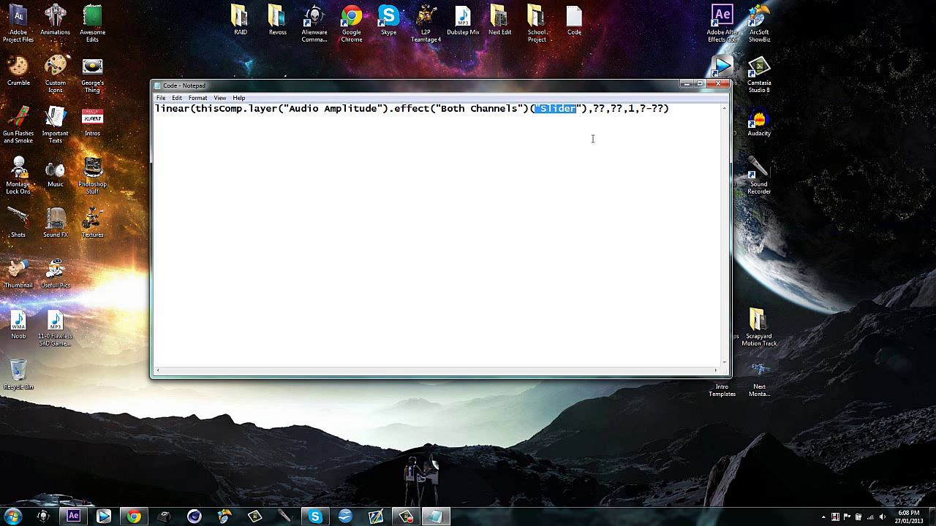
pyautogui.click(682, 110)
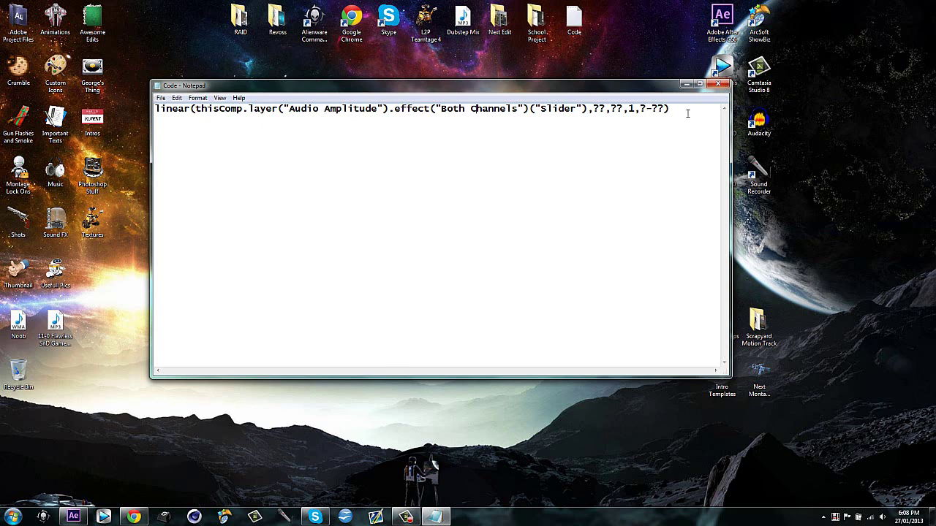
pyautogui.moveTo(688, 108); pyautogui.dragTo(95, 120)
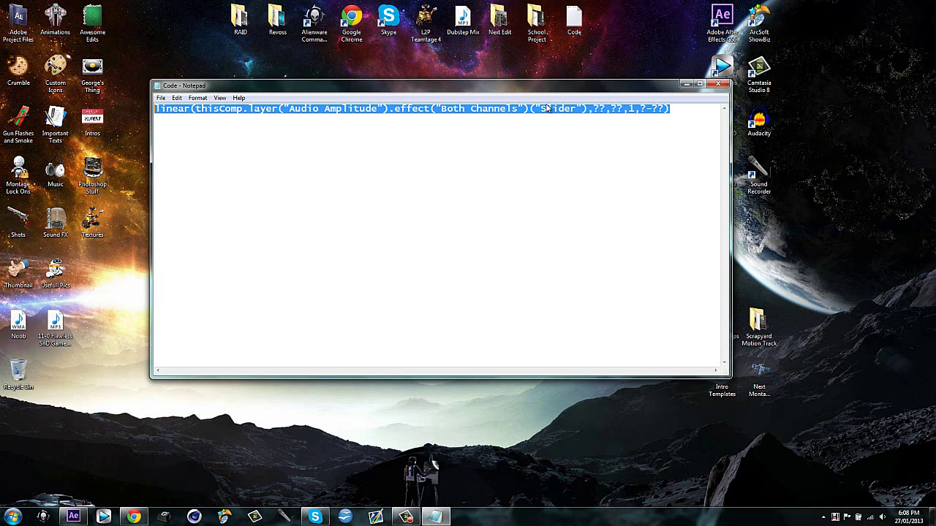
pyautogui.click(717, 85)
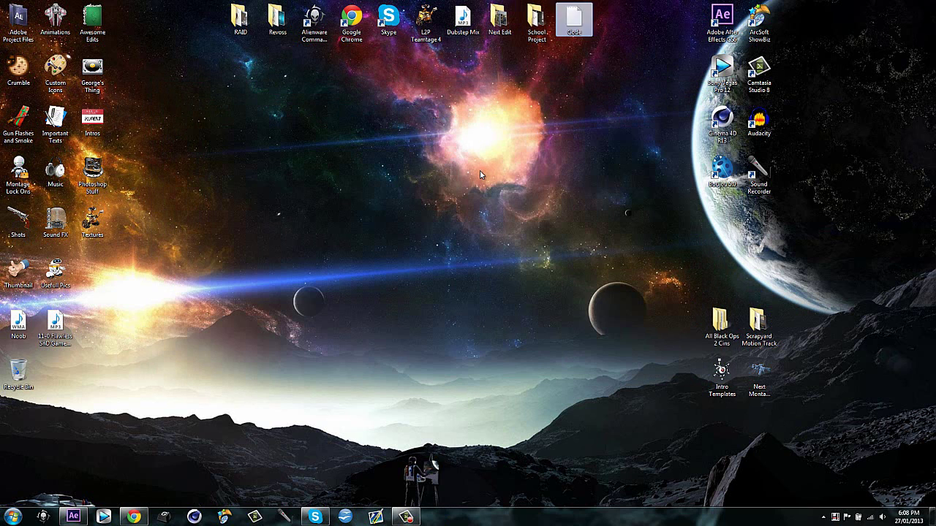
# Return to After Effects and select Raid Cinematic.mp4 in the expanded Cinematics folder
pyautogui.click(73, 517)
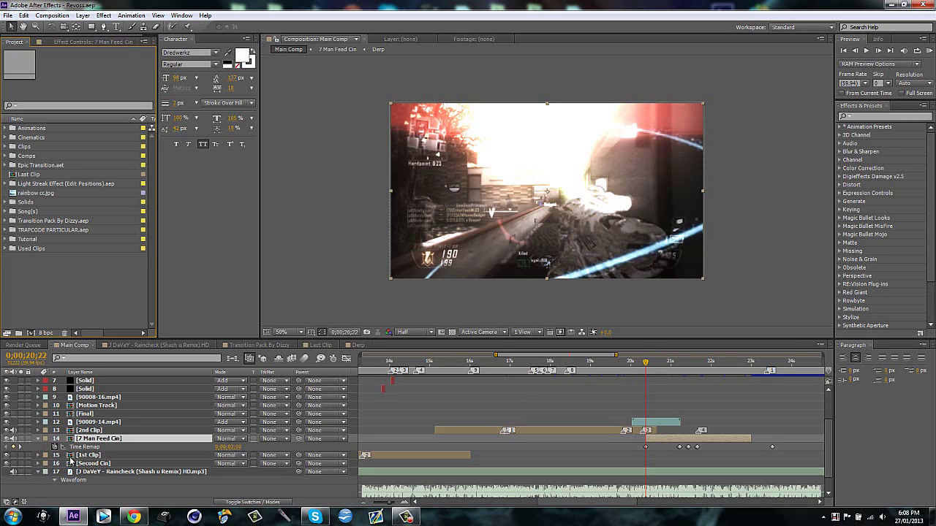
pyautogui.click(6, 137)
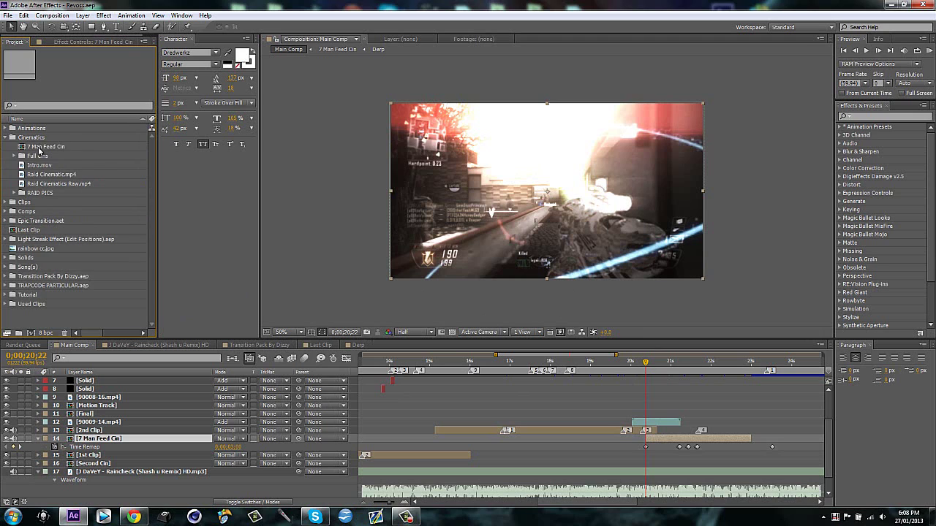
pyautogui.click(42, 177)
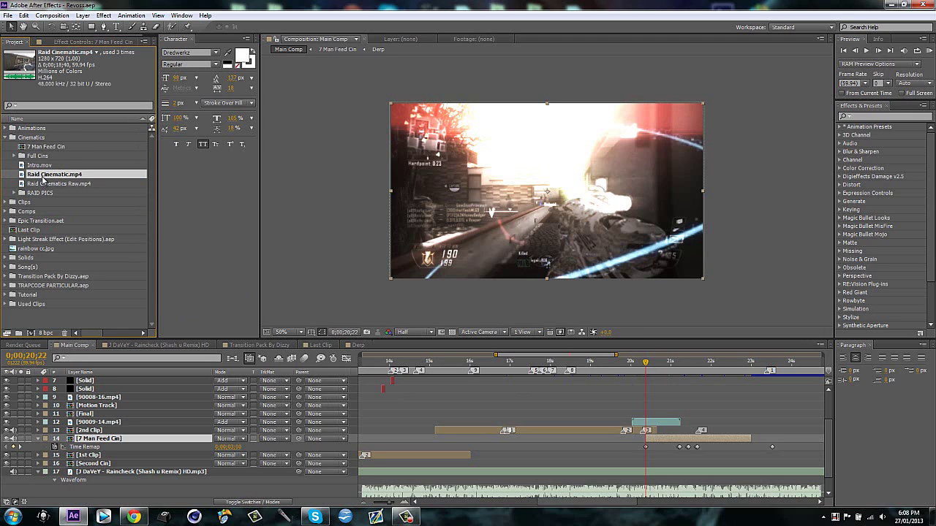
# Create the Raid Cinematic composition from the footage and skim through its frames
pyautogui.click(32, 333)
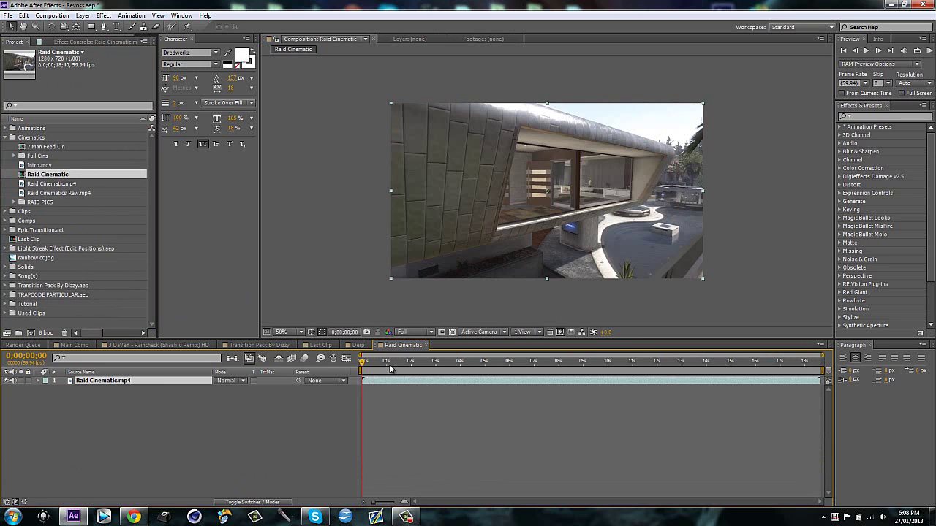
pyautogui.moveTo(390, 369); pyautogui.dragTo(361, 367)
pyautogui.click(33, 317)
# Import the Breakdowns at Tiffanys song from the Desktop Music folder
pyautogui.doubleClick(33, 318)
pyautogui.click(28, 96)
pyautogui.doubleClick(306, 245)
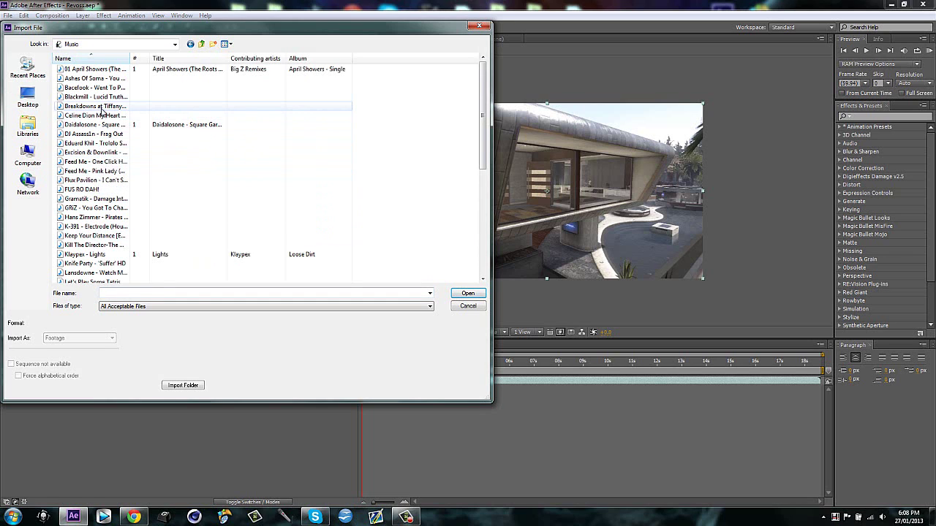
pyautogui.click(102, 108)
pyautogui.doubleClick(103, 108)
# Add the song to the Raid Cinematic timeline, starting at the beginning
pyautogui.moveTo(79, 138); pyautogui.dragTo(156, 419)
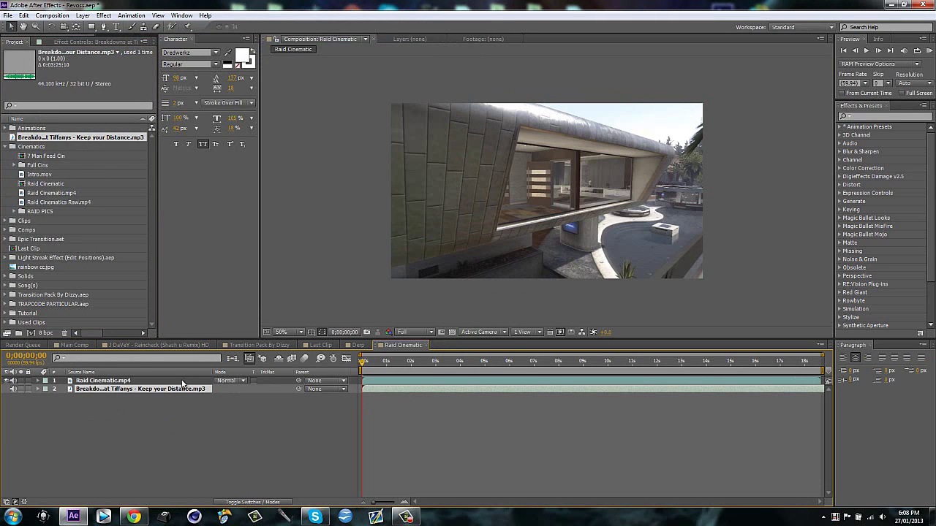
pyautogui.press('l')
pyautogui.press('l')
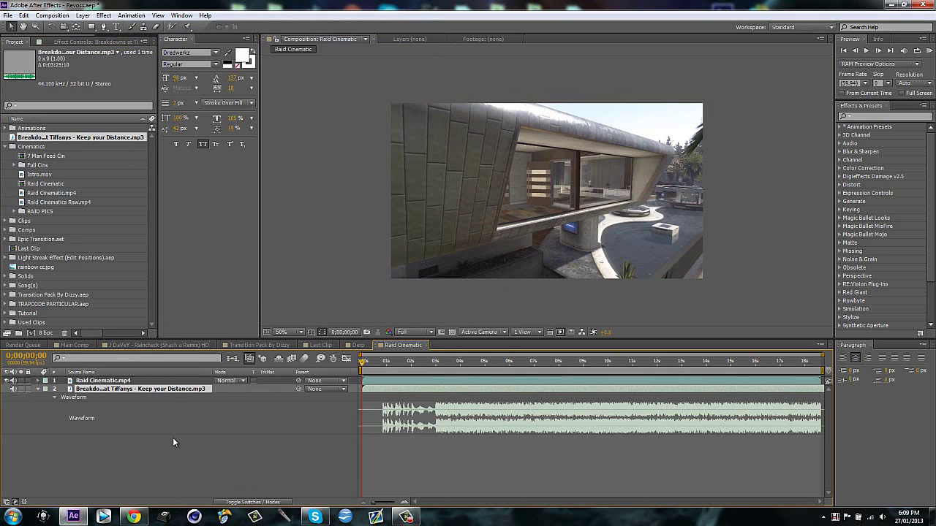
pyautogui.click(361, 416)
pyautogui.moveTo(392, 393); pyautogui.dragTo(375, 389)
pyautogui.press('l')
pyautogui.press('l')
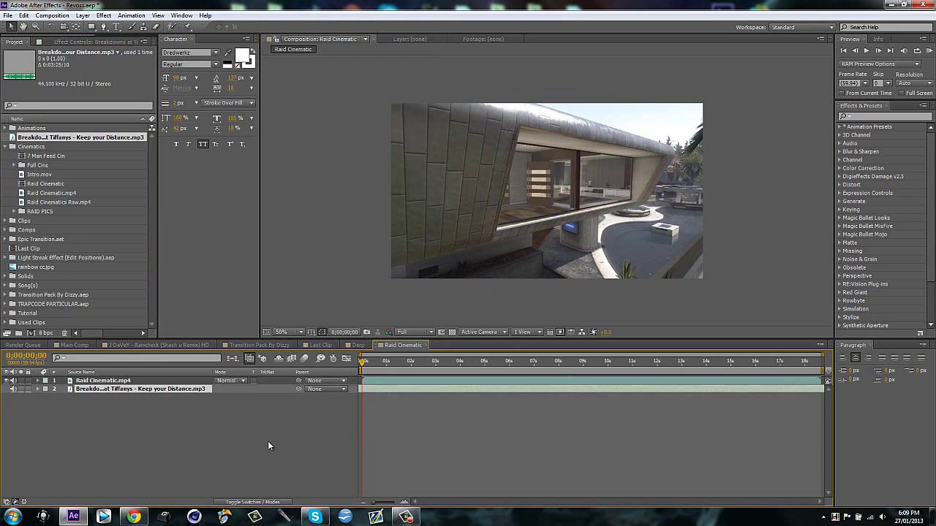
pyautogui.click(269, 445)
# Search 'bass' and apply Bass & Treble to the song layer
pyautogui.click(877, 127)
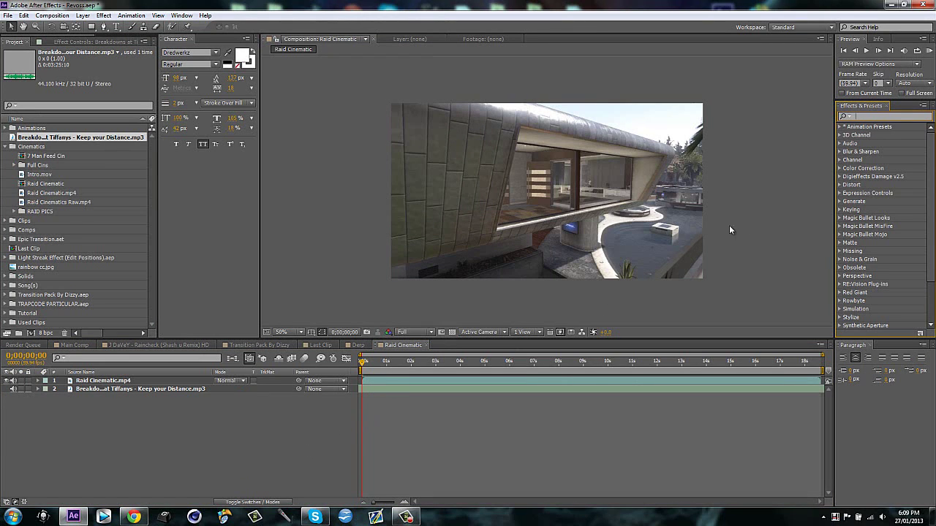
pyautogui.write('bass')
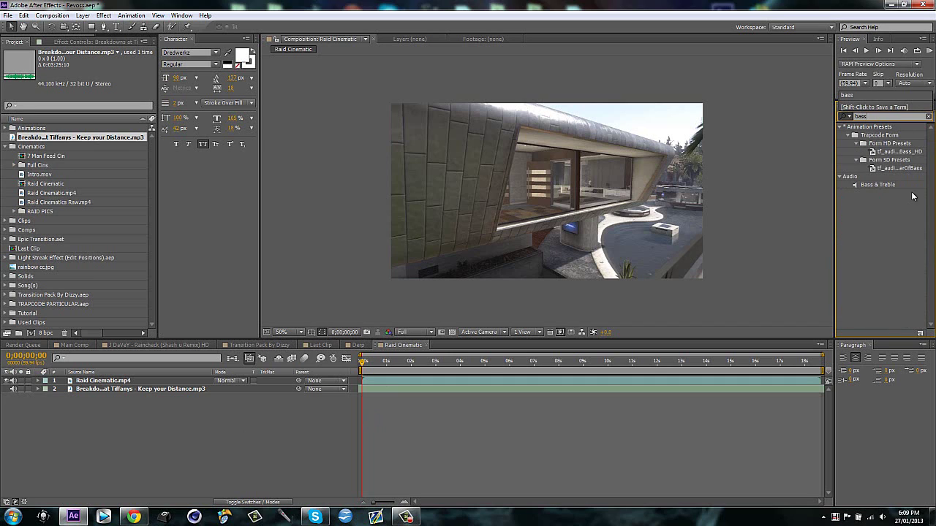
pyautogui.moveTo(883, 185); pyautogui.dragTo(559, 391)
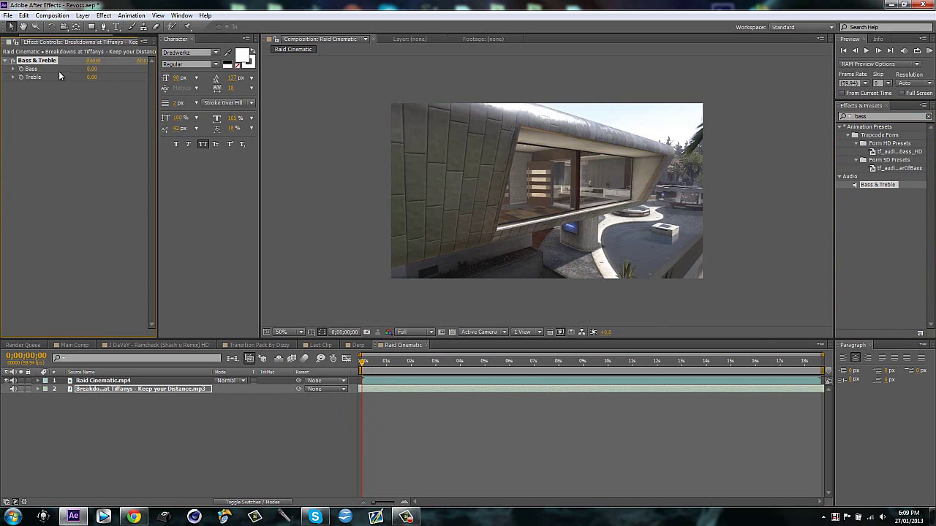
# Set the effect's Bass to 50 and Treble to -100
pyautogui.click(92, 69)
pyautogui.write('-100')
pyautogui.press('Return')
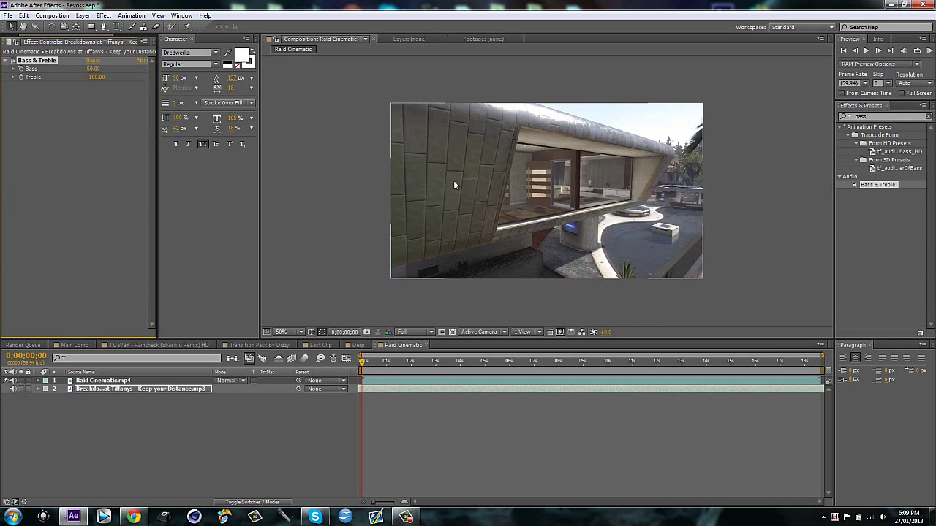
pyautogui.rightClick(517, 212)
# Convert the song layer's audio to keyframes via Keyframe Assistant
pyautogui.click(412, 307)
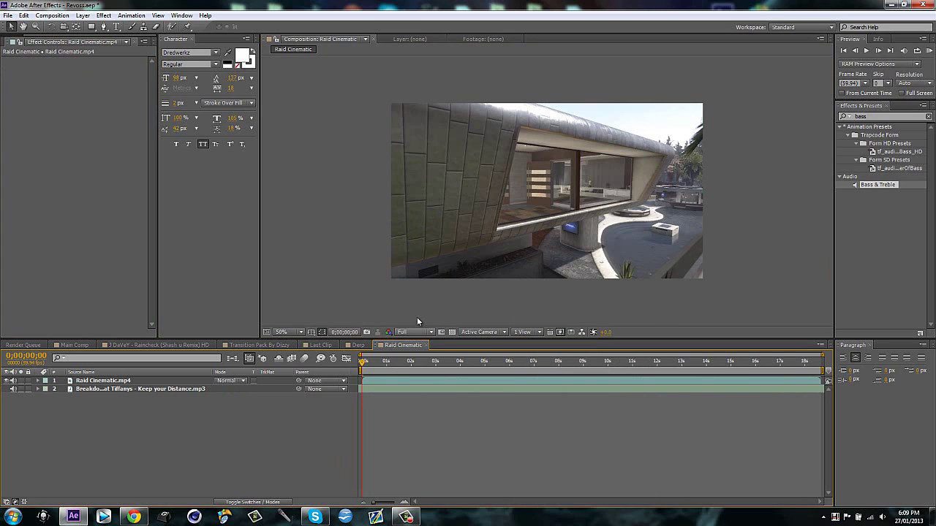
pyautogui.click(108, 381)
pyautogui.click(307, 390)
pyautogui.rightClick(490, 389)
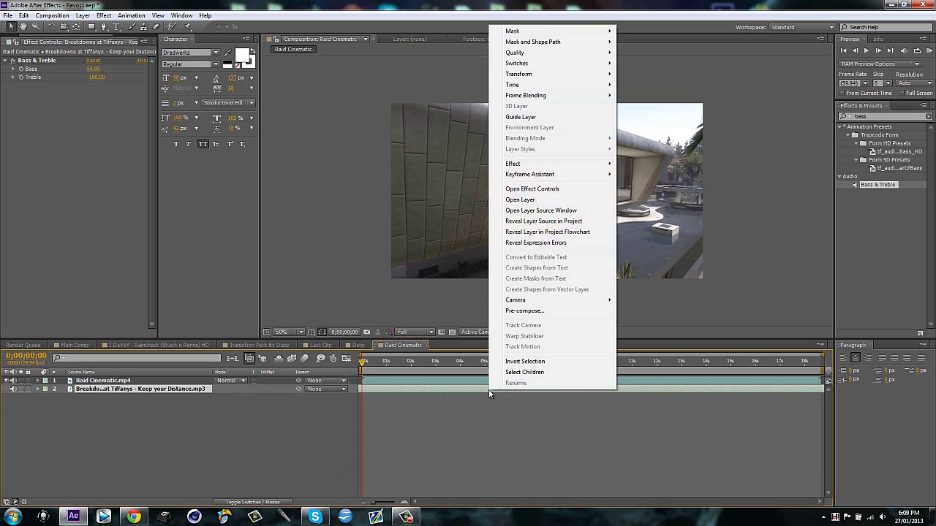
pyautogui.moveTo(550, 176)
pyautogui.click(695, 175)
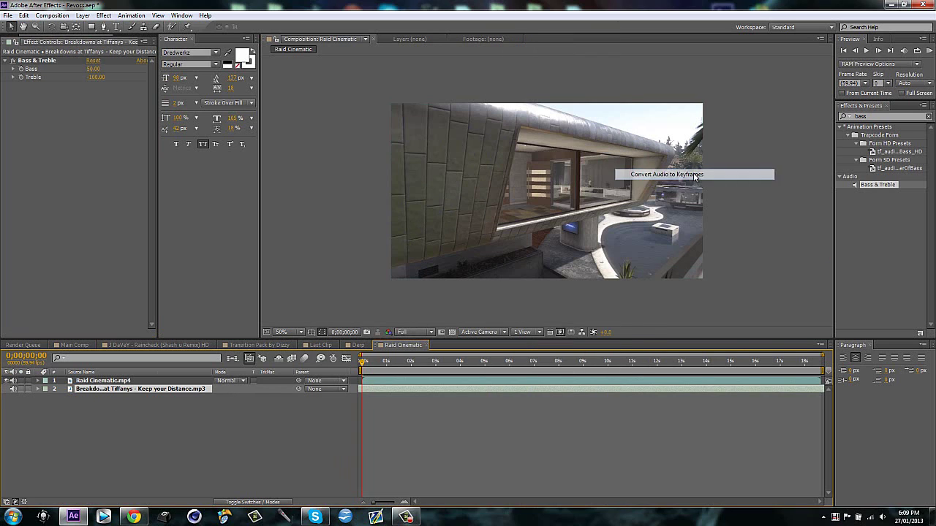
# Delete Bass & Treble and the Left and Right Channel sliders, keeping Both Channels
pyautogui.click(101, 394)
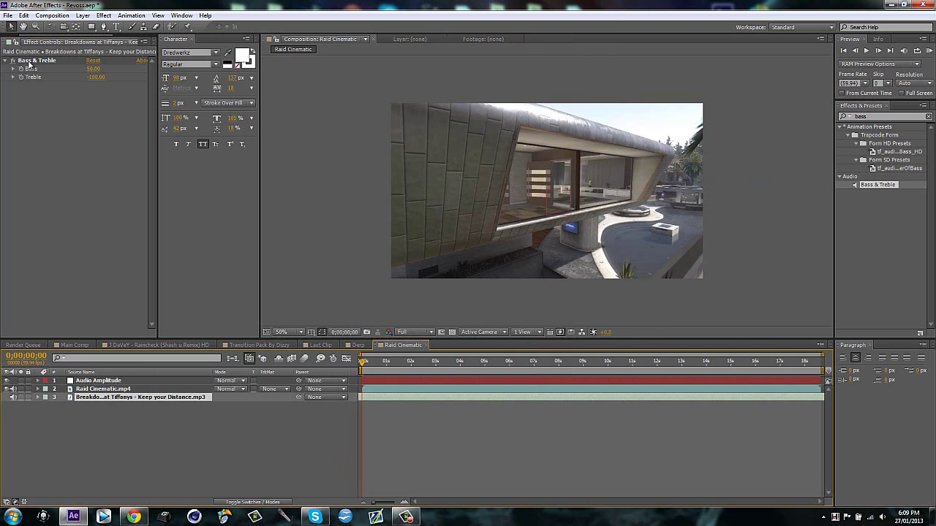
pyautogui.click(33, 61)
pyautogui.press('Delete')
pyautogui.click(109, 381)
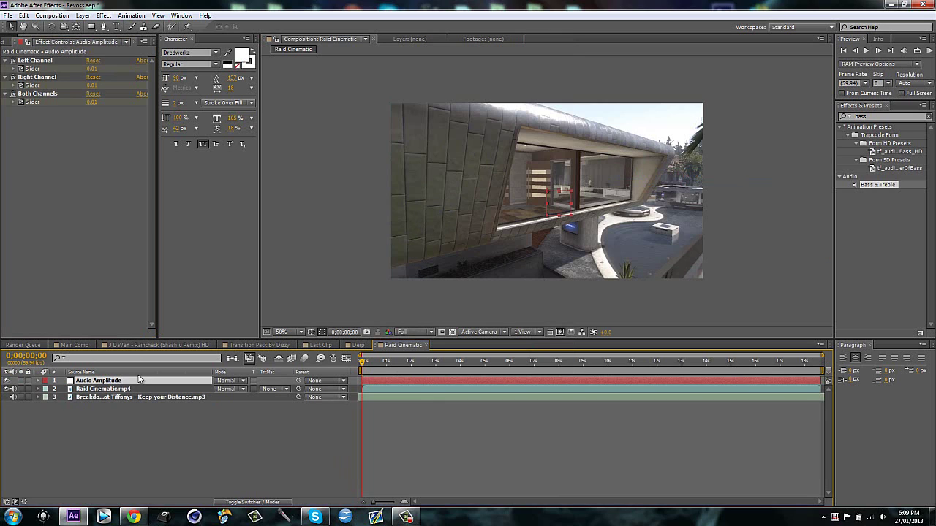
pyautogui.press('u')
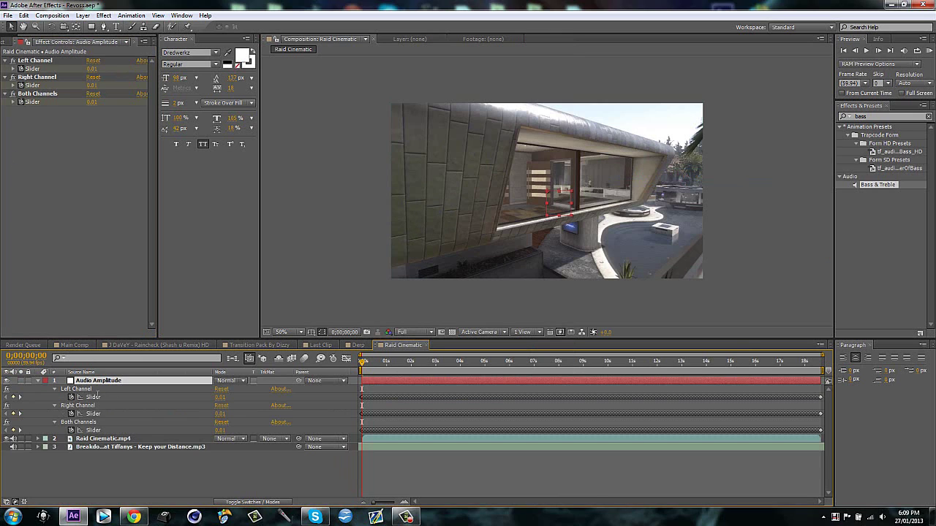
pyautogui.click(31, 62)
pyautogui.click(34, 63)
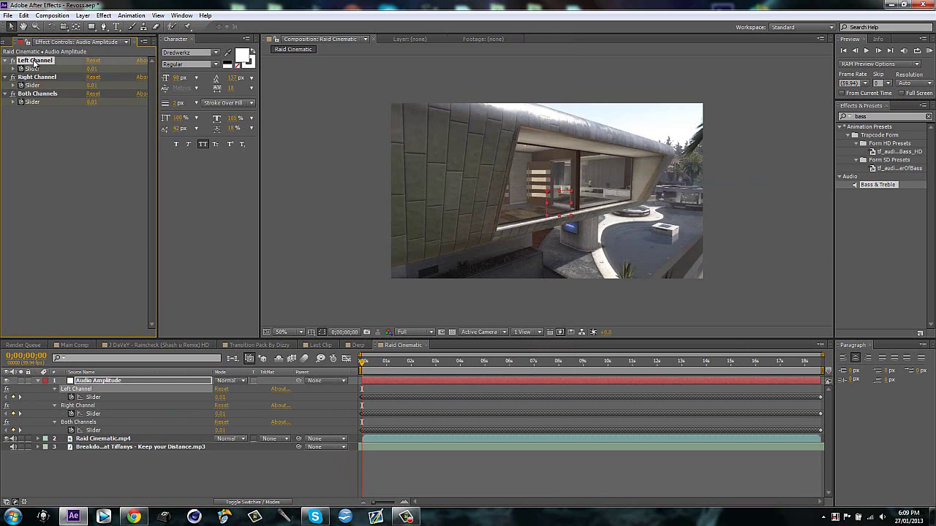
pyautogui.press('Delete')
pyautogui.click(36, 61)
pyautogui.press('Delete')
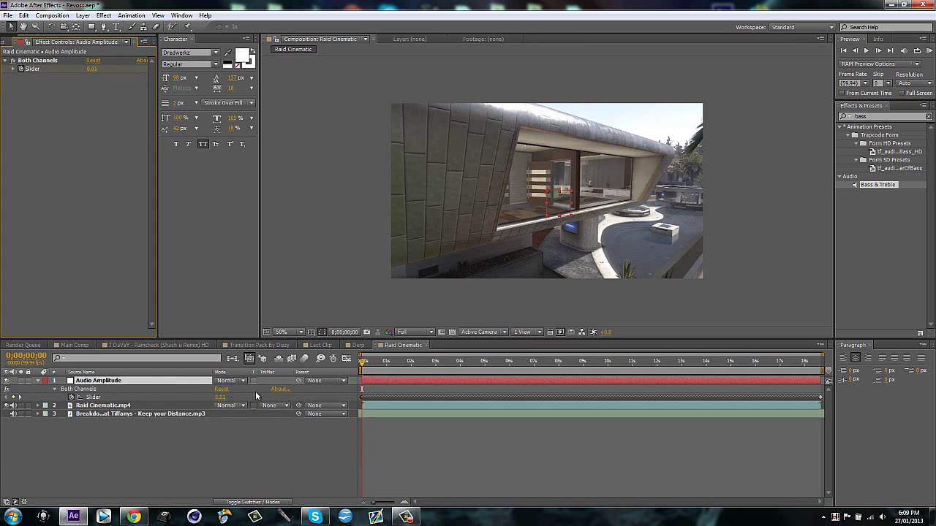
pyautogui.click(100, 398)
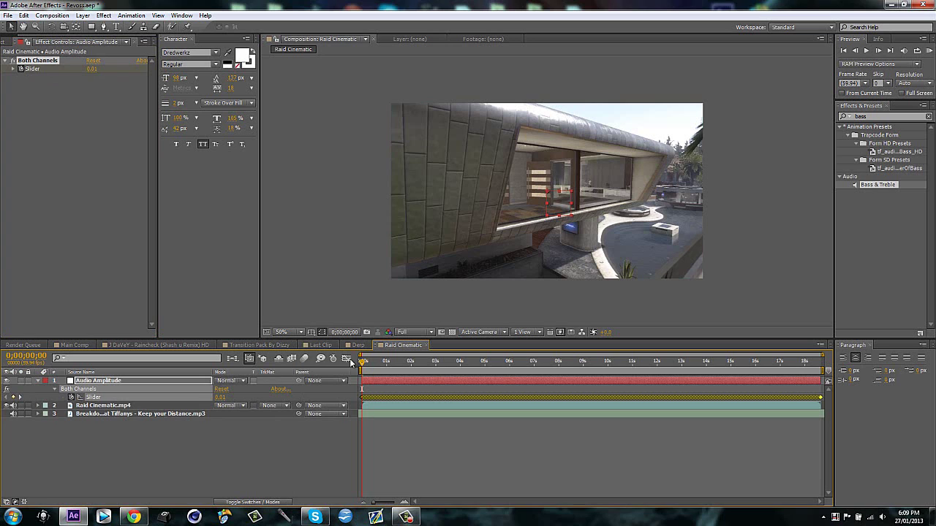
pyautogui.click(345, 358)
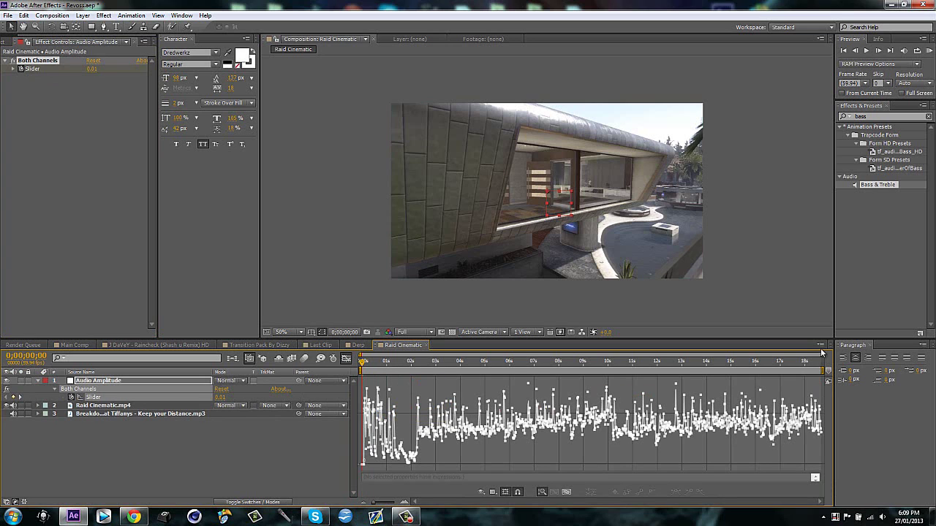
pyautogui.moveTo(825, 354); pyautogui.dragTo(474, 354)
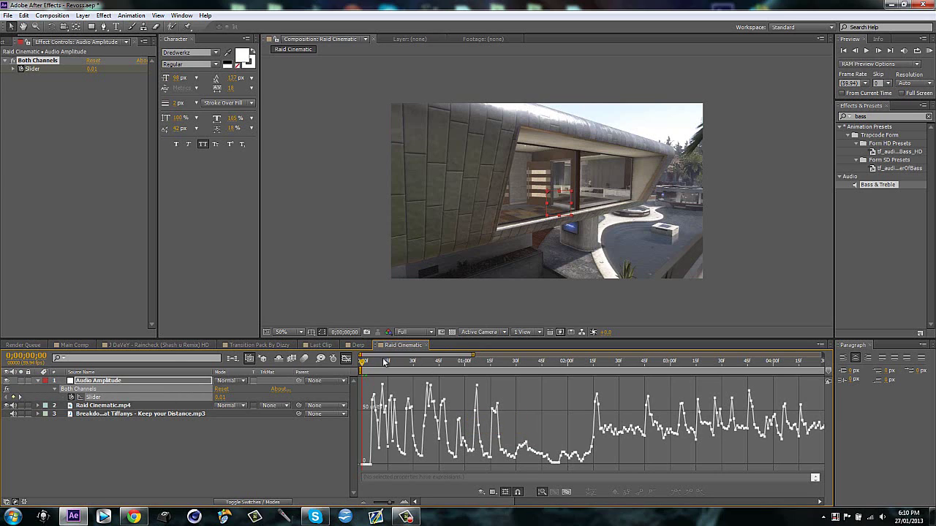
# Add a new adjustment layer named Twitch at the top of the timeline
pyautogui.click(346, 358)
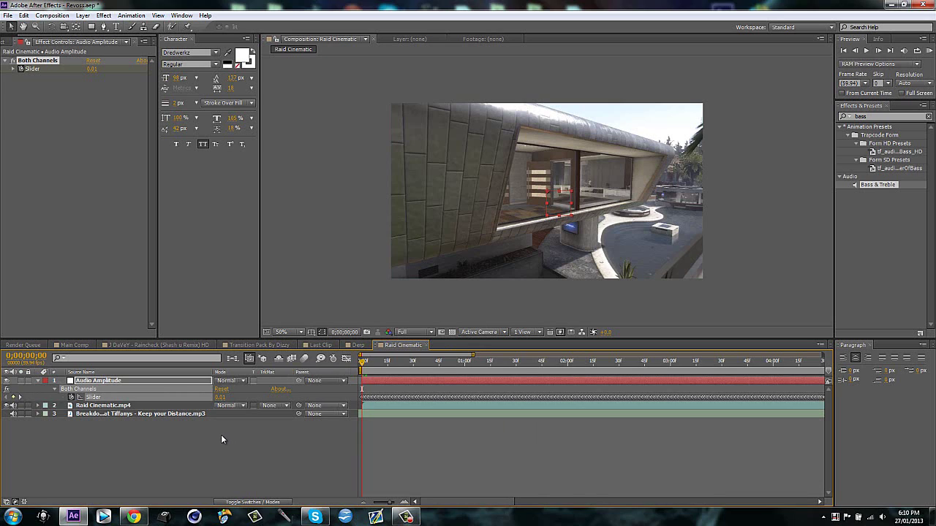
pyautogui.hotkey('ctrl', 'alt', 'y')
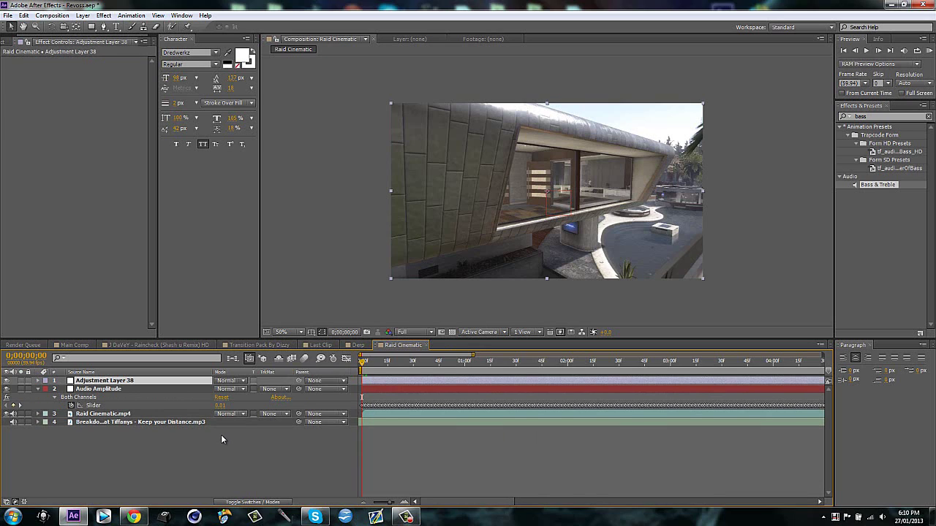
pyautogui.press('Return')
pyautogui.write('Twitch')
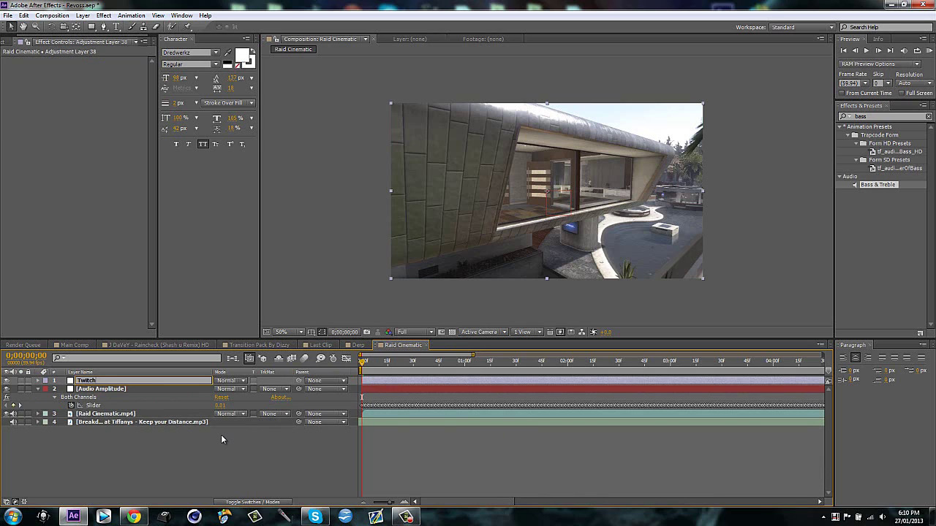
pyautogui.press('Return')
# Search 'twitch' in Effects & Presets
pyautogui.hotkey('ctrl', '5')
pyautogui.write('tei')
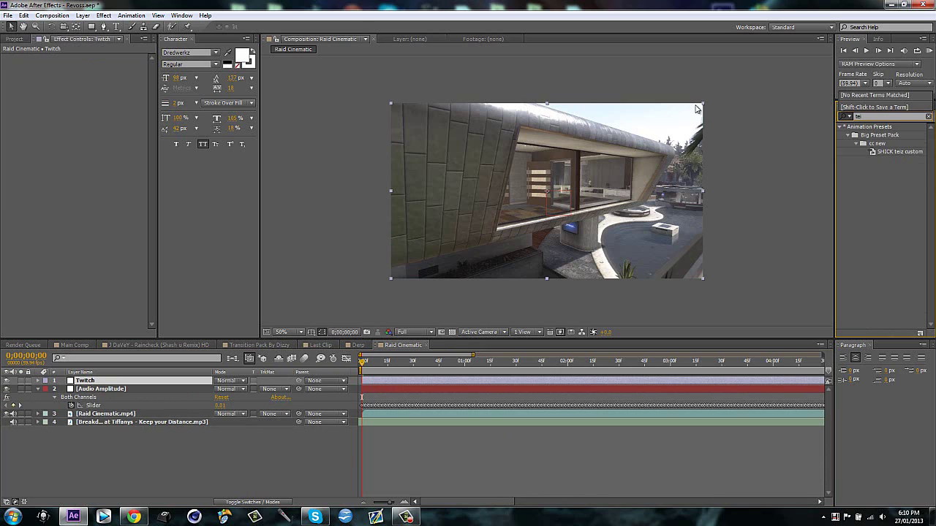
pyautogui.press('BackSpace')
pyautogui.press('BackSpace')
pyautogui.write('witch')
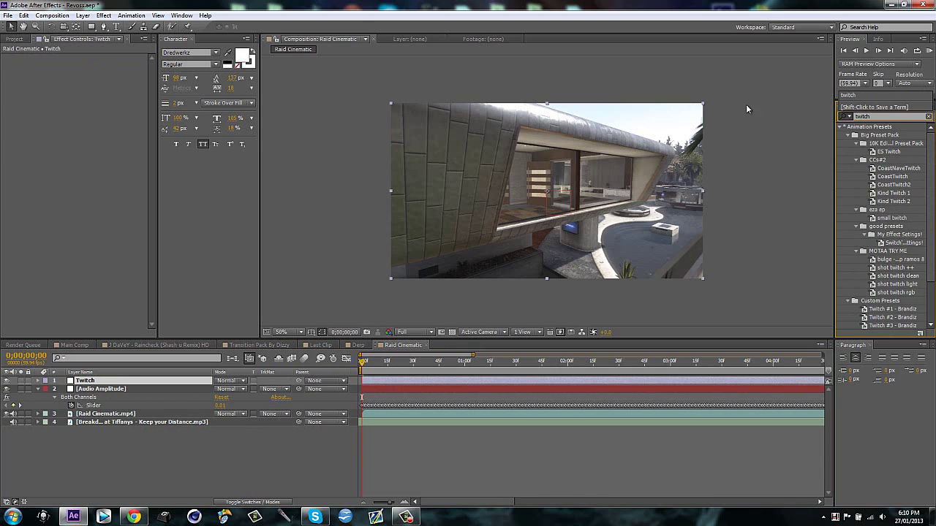
pyautogui.click(839, 128)
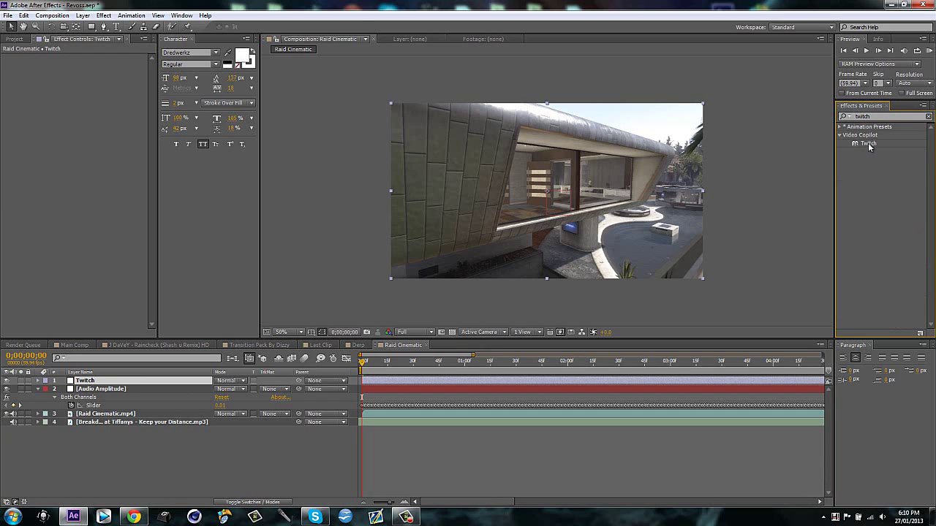
# Apply the Video Copilot Twitch effect with Color and Light enabled
pyautogui.doubleClick(868, 142)
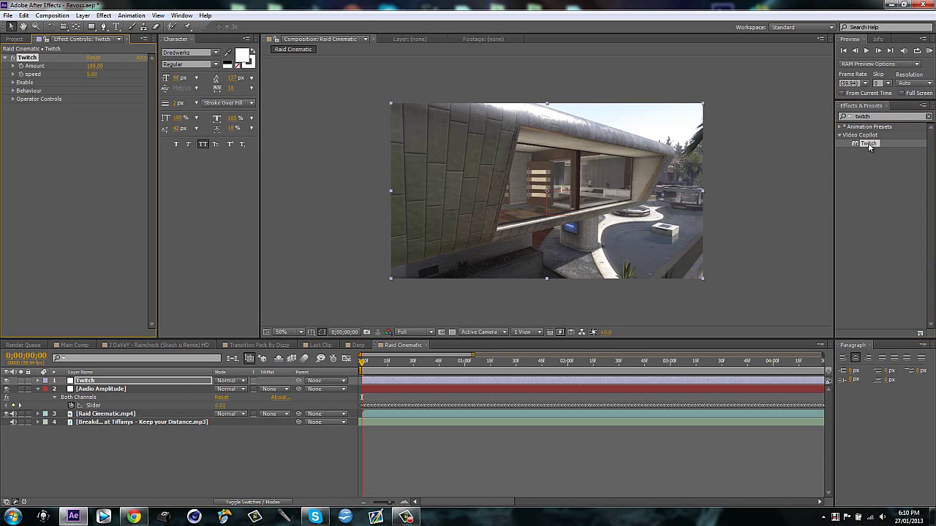
pyautogui.click(14, 82)
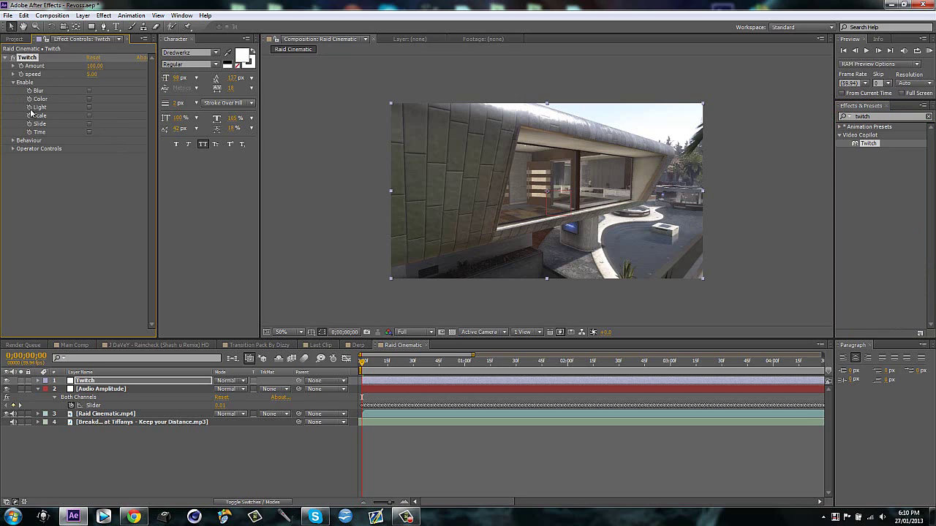
pyautogui.click(89, 107)
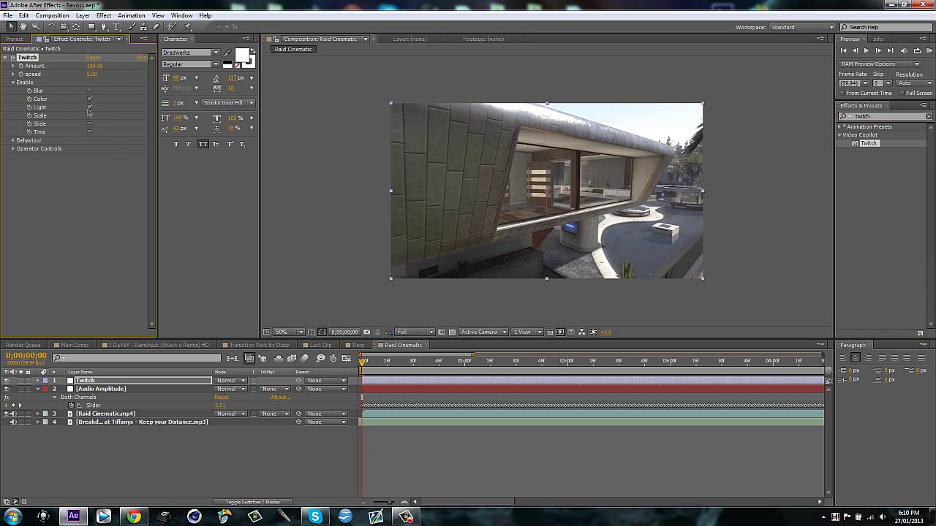
# Set Color Randomize to 100, Light Amount to 70 and Color Amount to 65
pyautogui.click(14, 149)
pyautogui.click(22, 166)
pyautogui.moveTo(91, 198); pyautogui.dragTo(211, 191)
pyautogui.click(22, 215)
pyautogui.click(93, 223)
pyautogui.write('70')
pyautogui.click(93, 173)
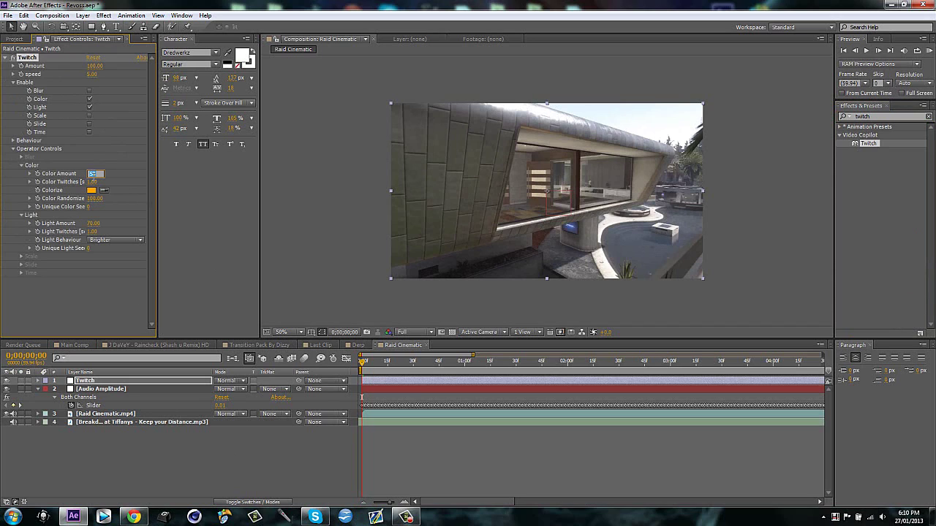
pyautogui.write('65')
pyautogui.click(38, 167)
pyautogui.click(13, 149)
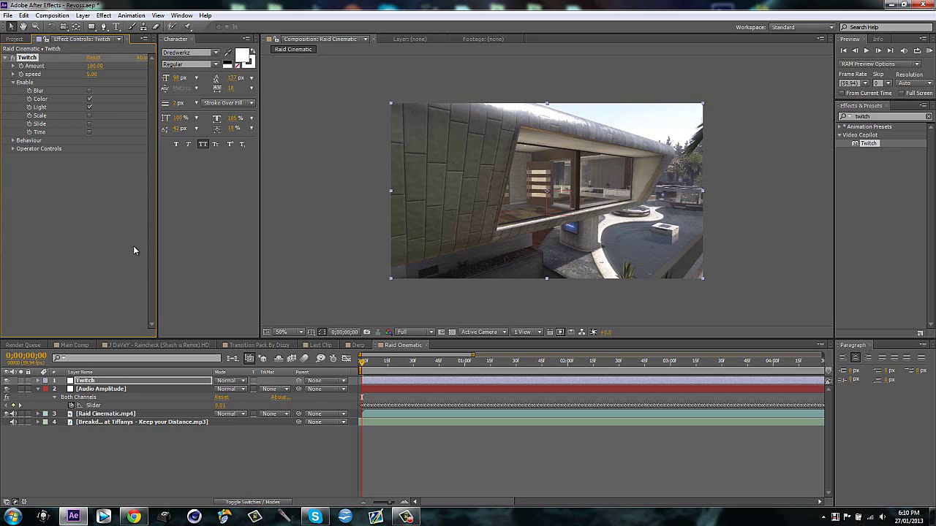
# Give Twitch speed the pasted linear Audio Amplitude expression with inputs 25 and 70
pyautogui.keyDown('alt'); pyautogui.click(21, 74); pyautogui.keyUp('alt')
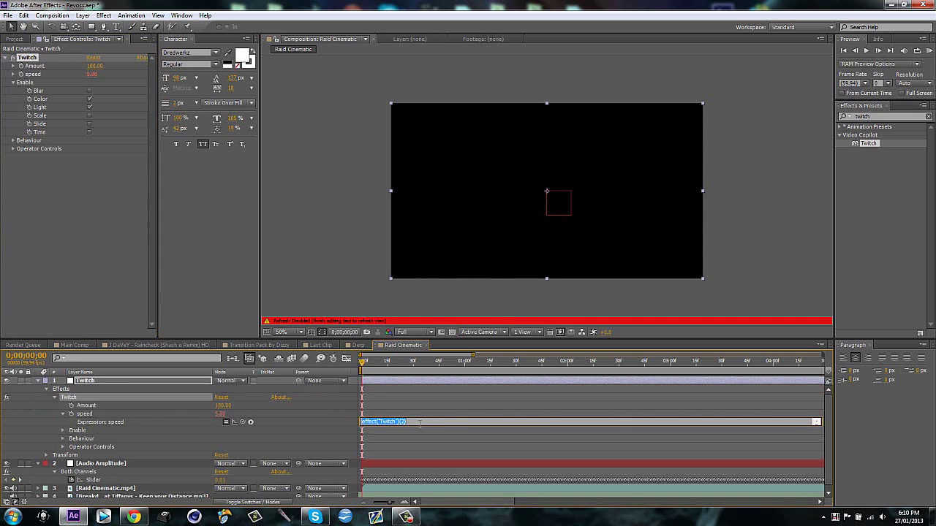
pyautogui.moveTo(417, 423); pyautogui.dragTo(337, 427)
pyautogui.press('BackSpace')
pyautogui.hotkey('ctrl', 'v')
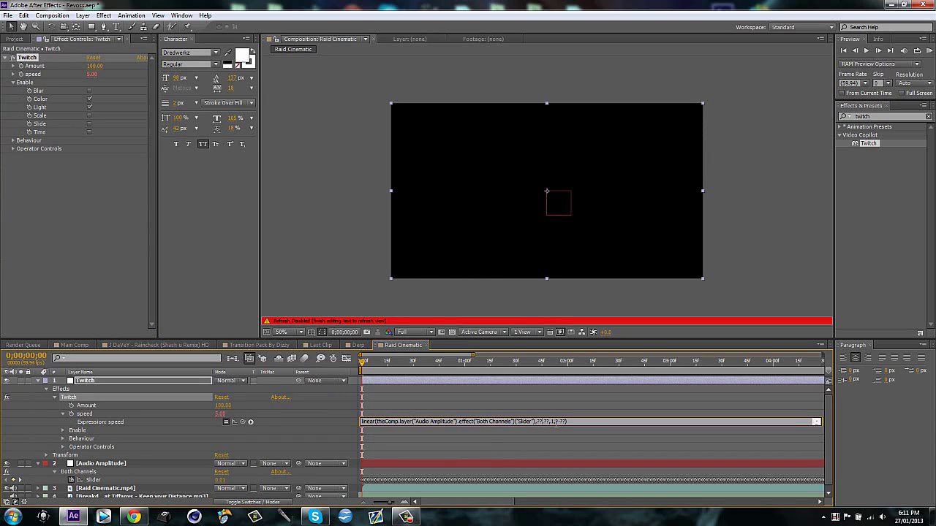
pyautogui.press('BackSpace')
pyautogui.press('BackSpace')
pyautogui.write('25')
pyautogui.click(553, 422)
pyautogui.press('BackSpace')
pyautogui.press('BackSpace')
pyautogui.write('70')
pyautogui.click(567, 439)
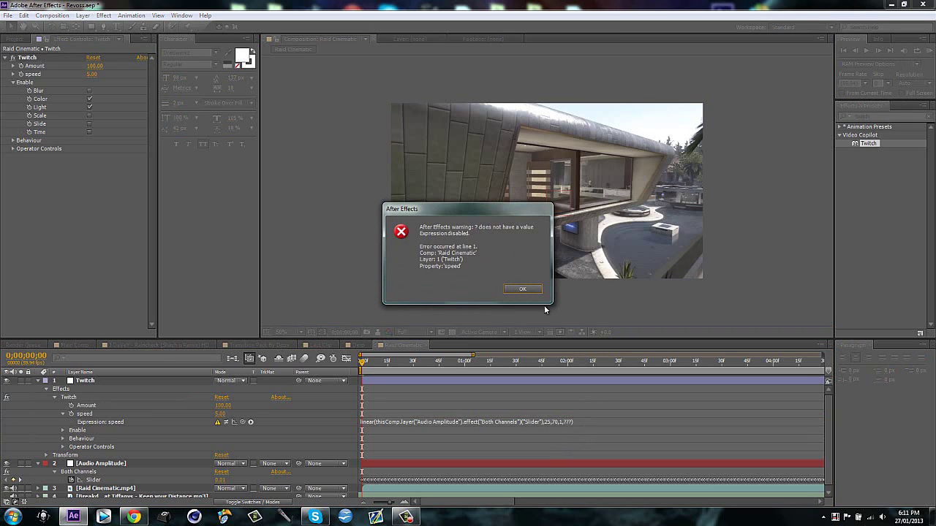
pyautogui.press('Return')
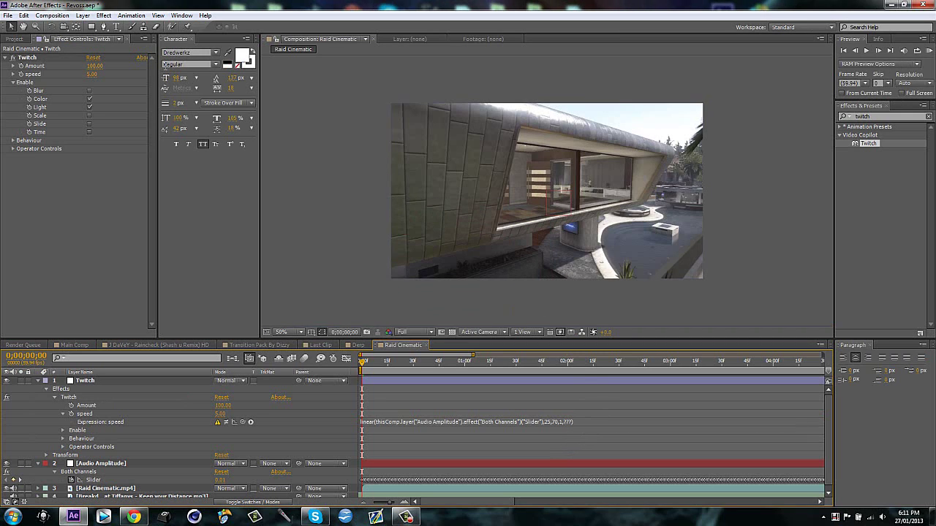
# Fix the expression's output range to 1–6 so it reads linear(...,25,70,1,6)
pyautogui.click(568, 426)
pyautogui.click(562, 423)
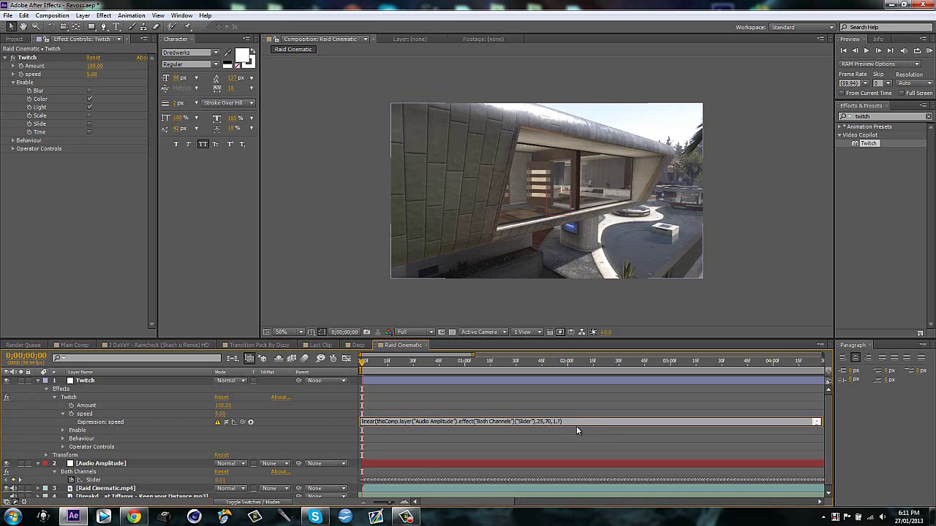
pyautogui.write('6')
pyautogui.click(570, 440)
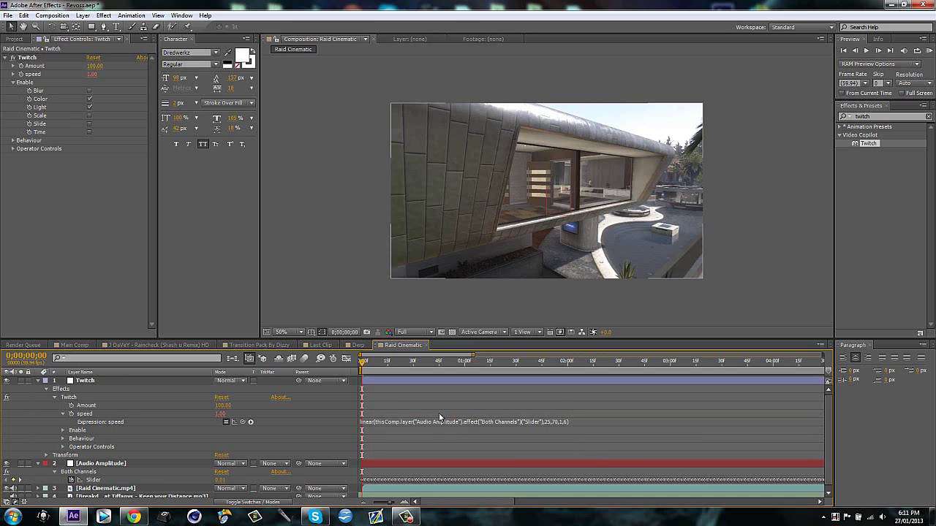
pyautogui.scroll(-1, 409, 424)
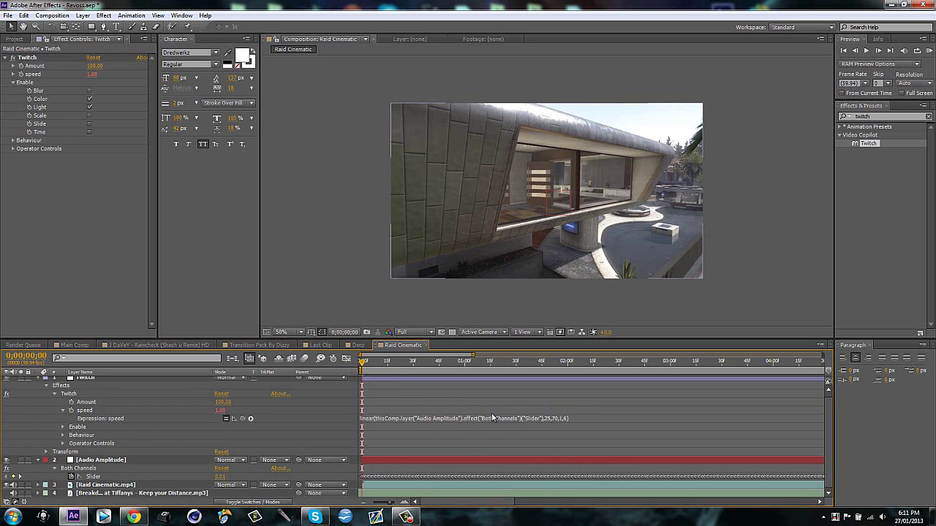
# Display the music track's audio waveform in the timeline
pyautogui.click(394, 484)
pyautogui.press('l')
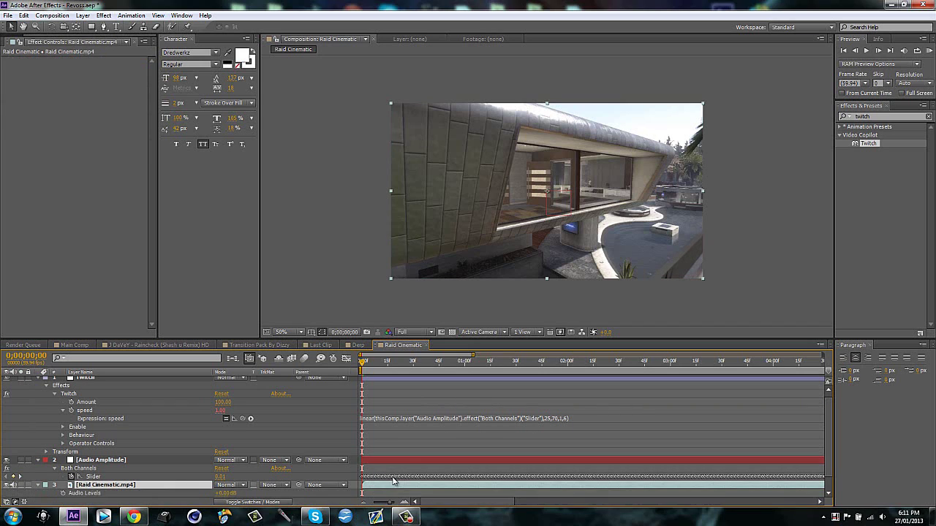
pyautogui.press('l')
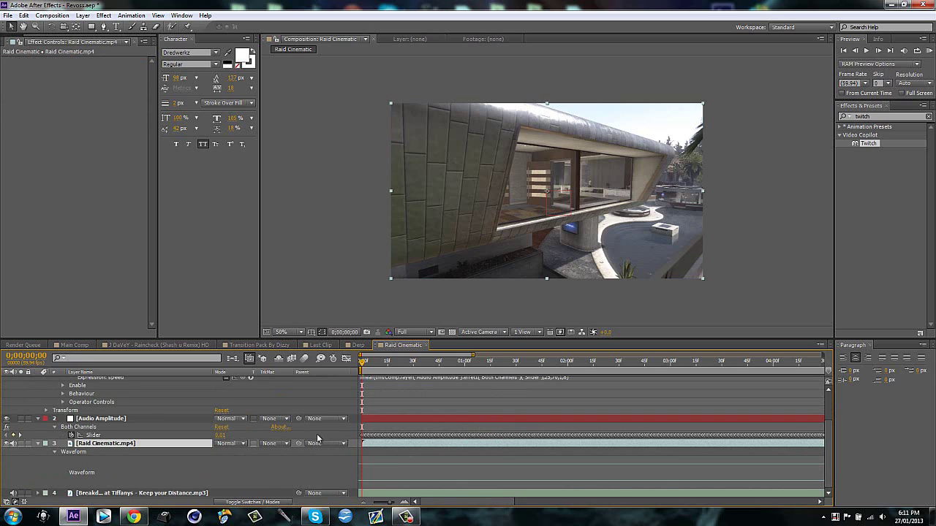
pyautogui.press('l')
pyautogui.click(395, 494)
pyautogui.press('l')
pyautogui.press('l')
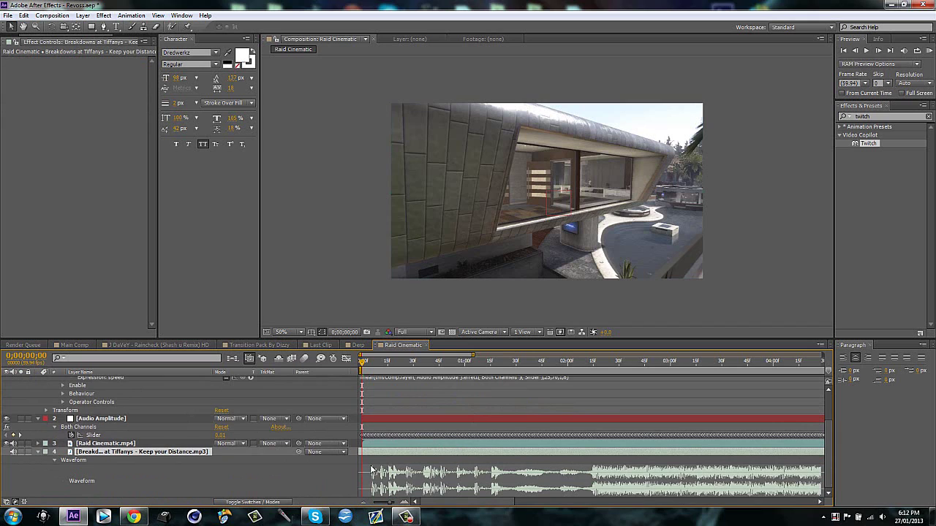
# Fold away the Twitch layer's properties
pyautogui.scroll(3, 563, 406)
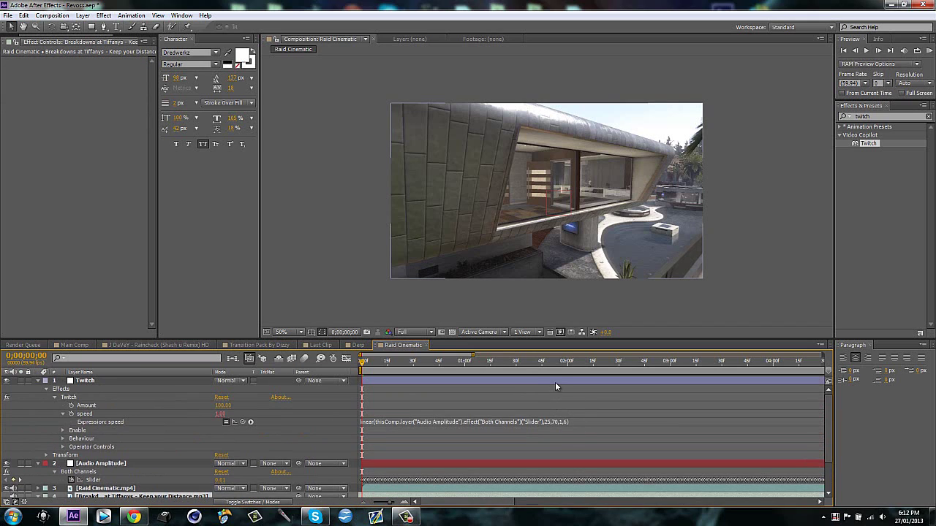
pyautogui.write('6')
pyautogui.click(425, 380)
pyautogui.press('u')
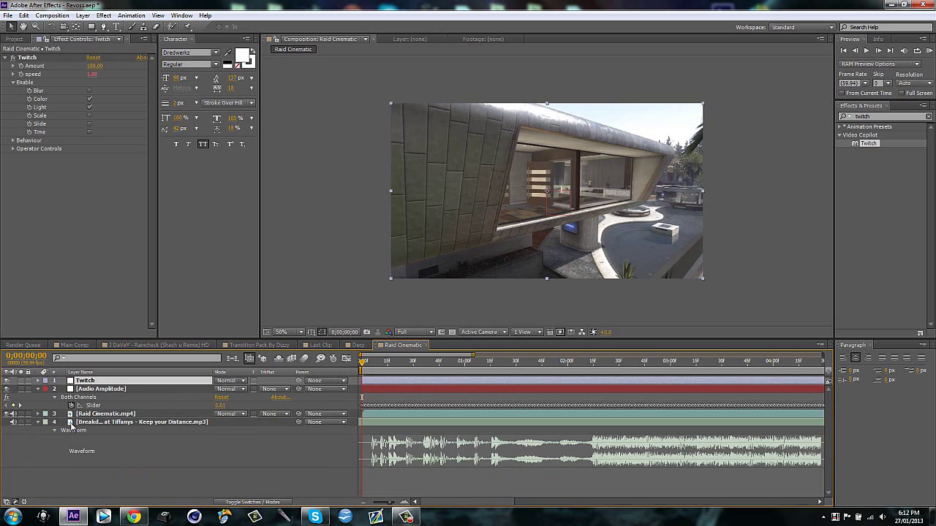
# Duplicate the Audio Amplitude layer and rename the copy Amount
pyautogui.click(112, 390)
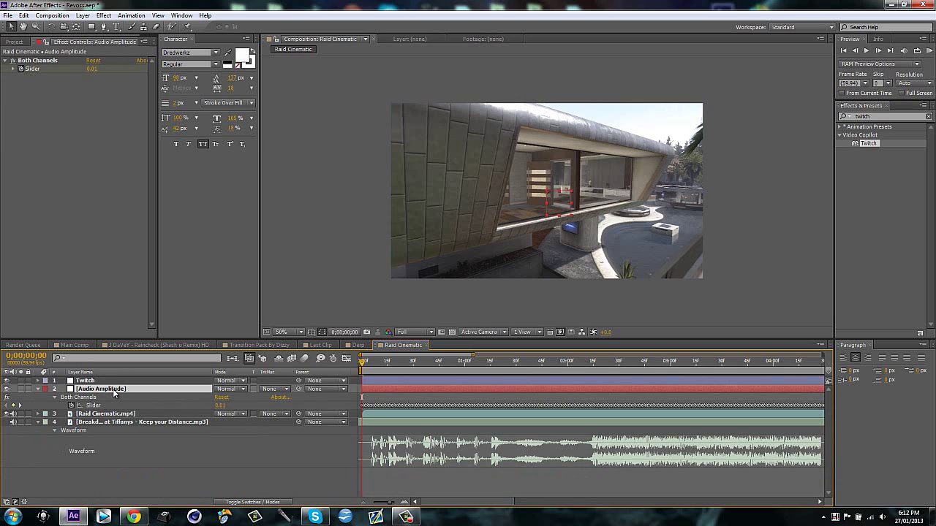
pyautogui.hotkey('ctrl', 'd')
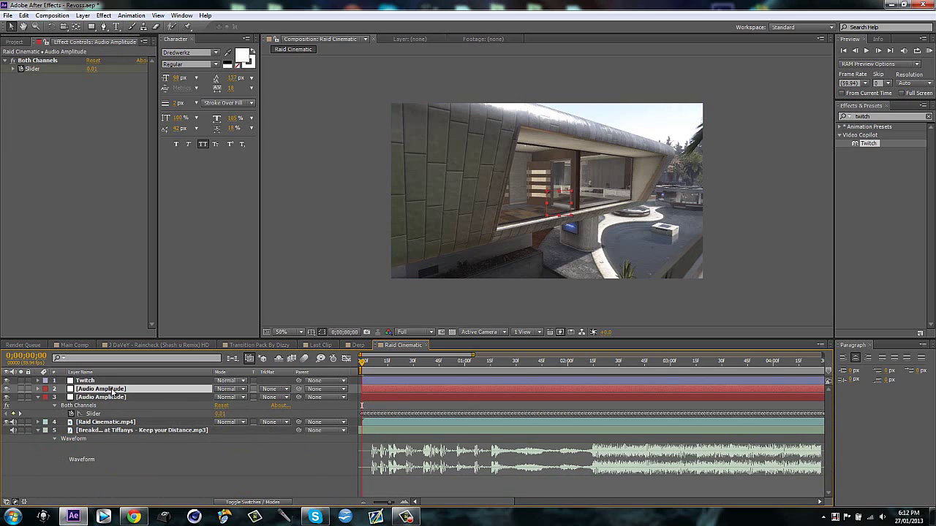
pyautogui.press('Return')
pyautogui.write('Amount')
pyautogui.press('Return')
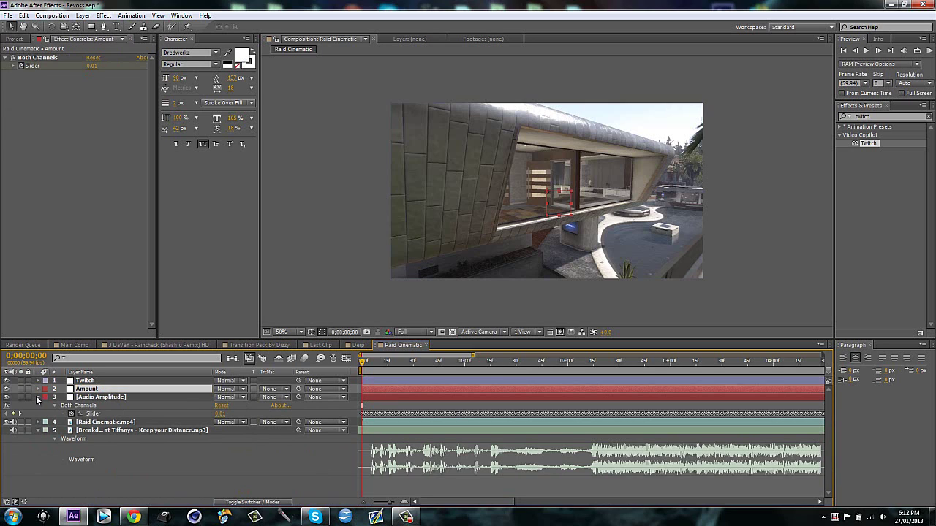
# Move Amount below Audio Amplitude and give its Slider linear(value,25,70,50,150)
pyautogui.click(37, 400)
pyautogui.moveTo(84, 389); pyautogui.dragTo(82, 406)
pyautogui.press('u')
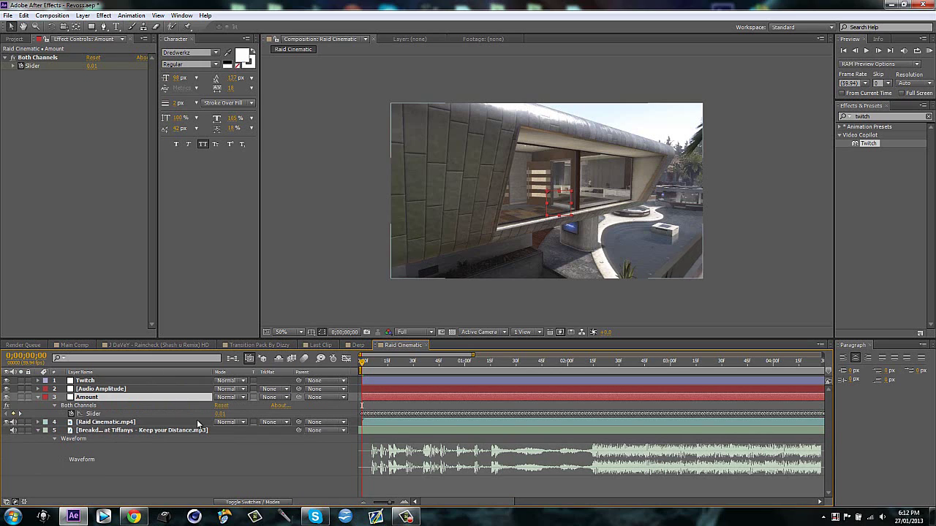
pyautogui.keyDown('alt'); pyautogui.click(71, 414); pyautogui.keyUp('alt')
pyautogui.write('linea')
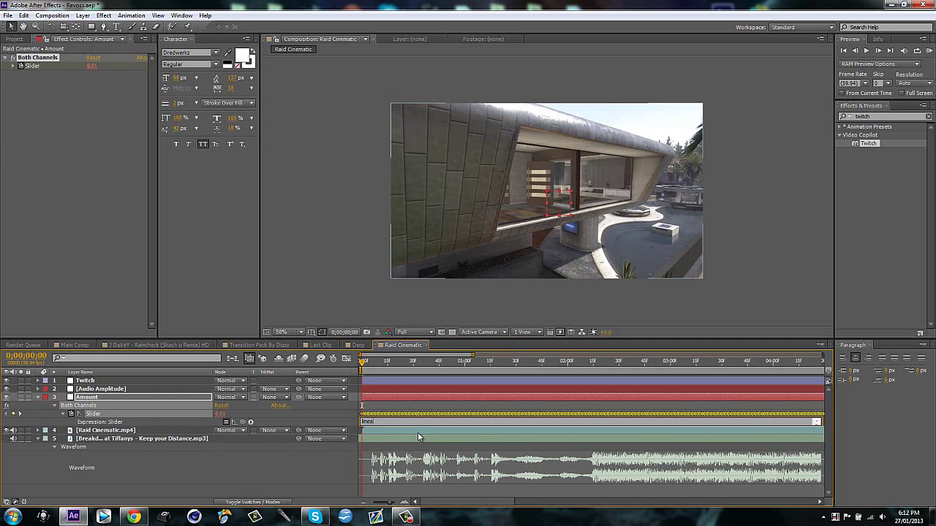
pyautogui.write('r(value,25,70,50,150')
pyautogui.click(260, 481)
pyautogui.click(388, 396)
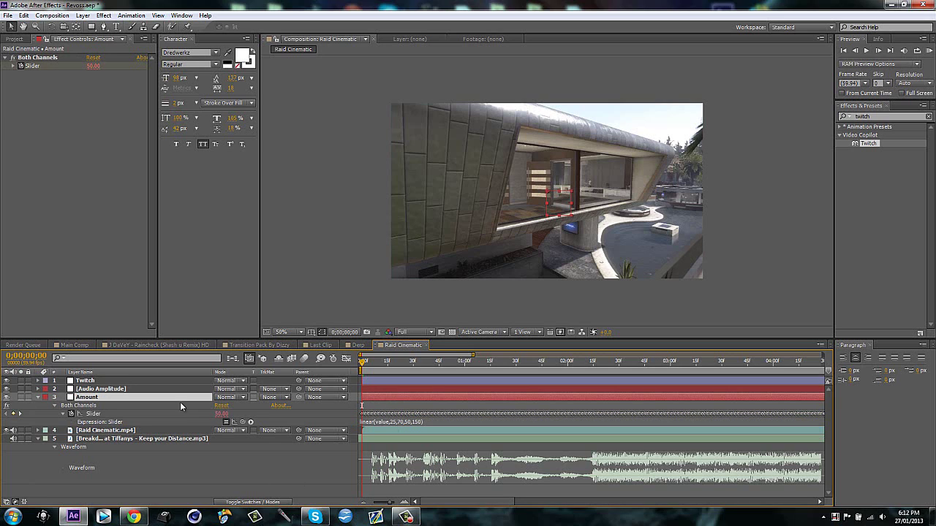
pyautogui.click(126, 380)
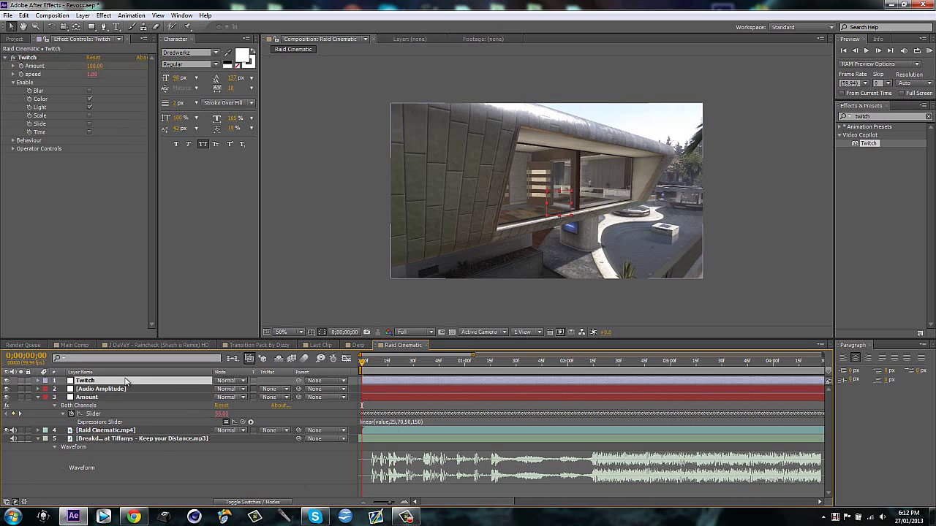
# Pick-whip Twitch's Amount to the Amount layer's Slider
pyautogui.keyDown('alt'); pyautogui.click(22, 66); pyautogui.keyUp('alt')
pyautogui.moveTo(242, 414); pyautogui.dragTo(139, 480)
pyautogui.scroll(-2, 168, 495)
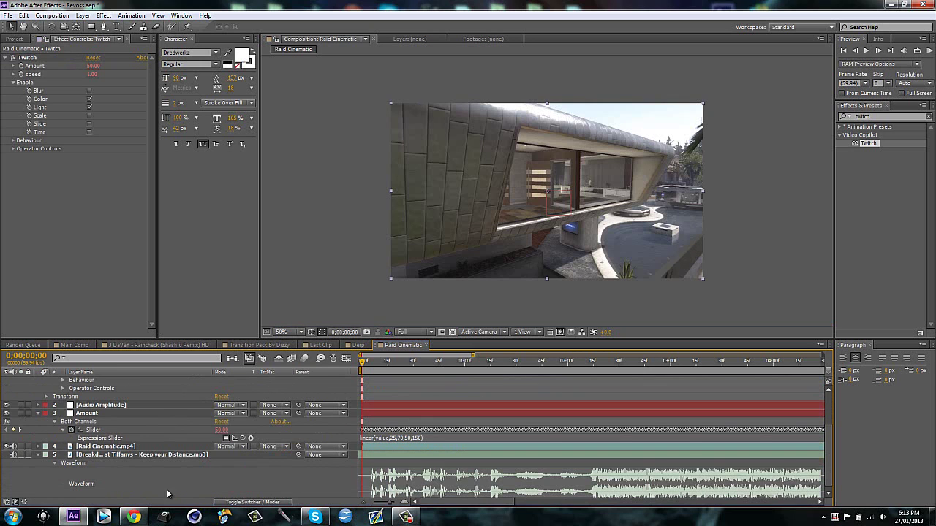
# Collapse the Amount and Twitch layers' properties and preview the comp from near the start
pyautogui.click(86, 413)
pyautogui.press('u')
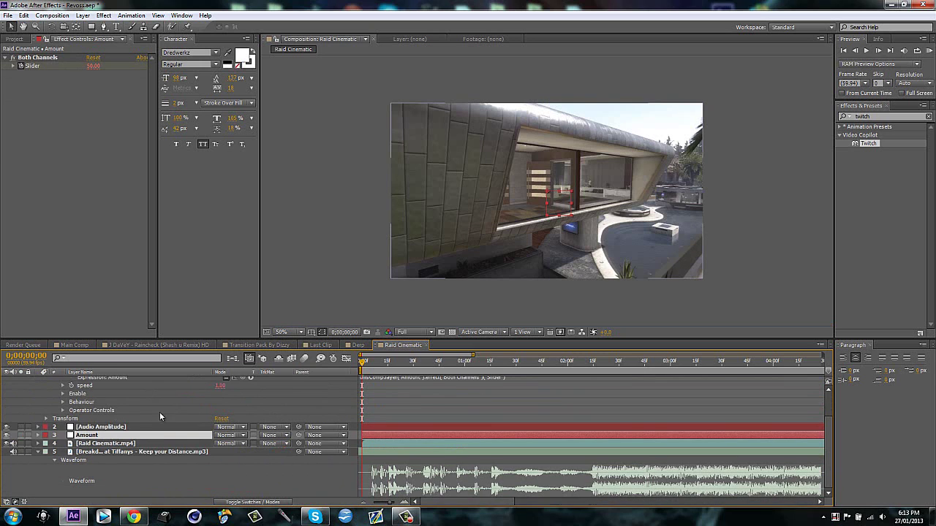
pyautogui.scroll(2, 100, 404)
pyautogui.click(97, 380)
pyautogui.press('u')
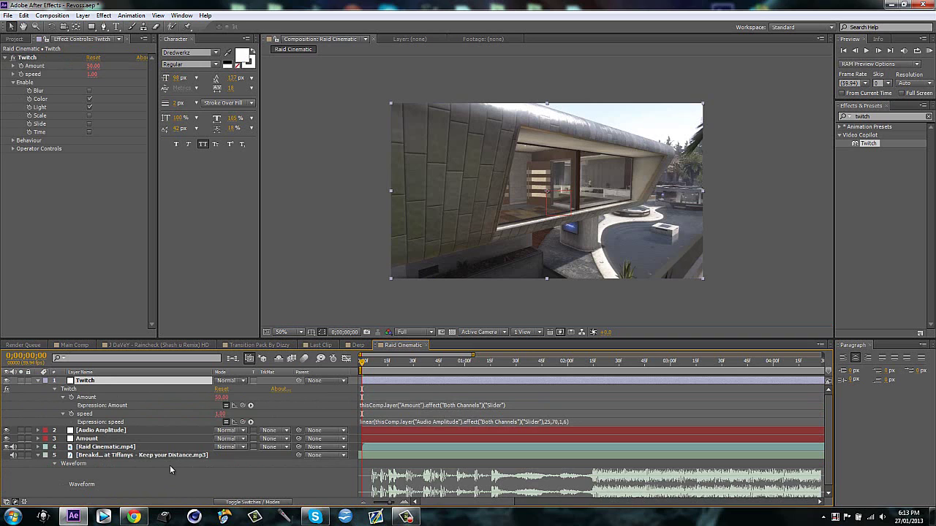
pyautogui.press('u')
pyautogui.click(174, 482)
pyautogui.moveTo(365, 360); pyautogui.dragTo(487, 337)
pyautogui.press('space')
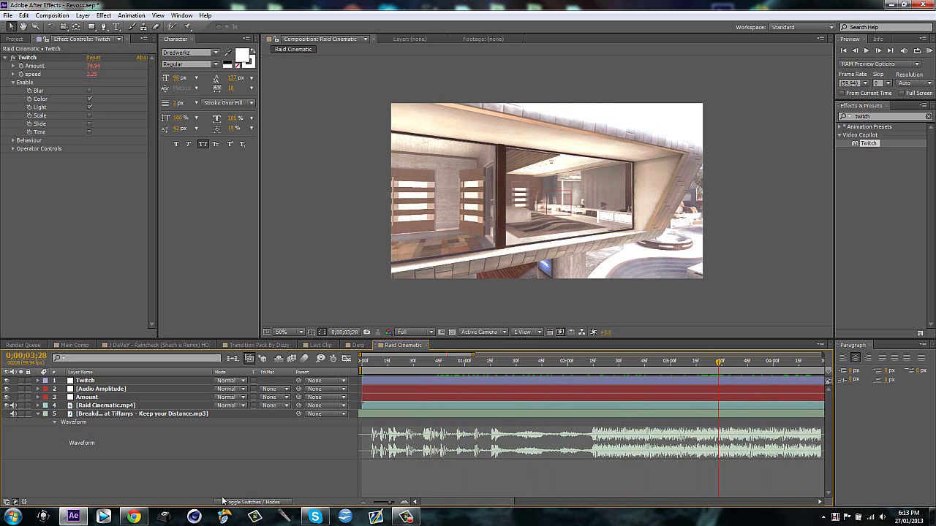
# Create a new adjustment layer and rename it Looks
pyautogui.hotkey('ctrl', 'alt', 'y')
pyautogui.press('Return')
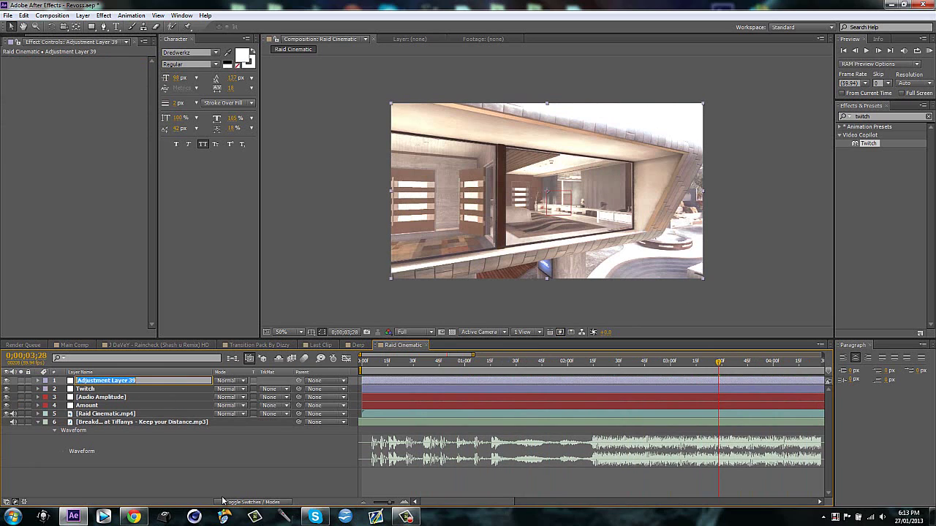
pyautogui.press('BackSpace')
pyautogui.press('Return')
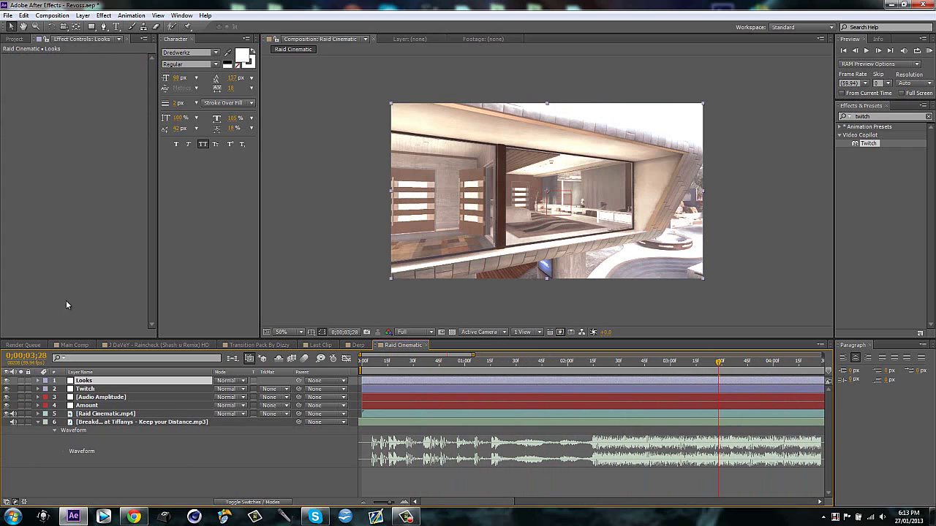
# Search Effects & Presets for 'look' and apply Magic Bullet Looks to the Looks layer
pyautogui.doubleClick(880, 116)
pyautogui.write('look')
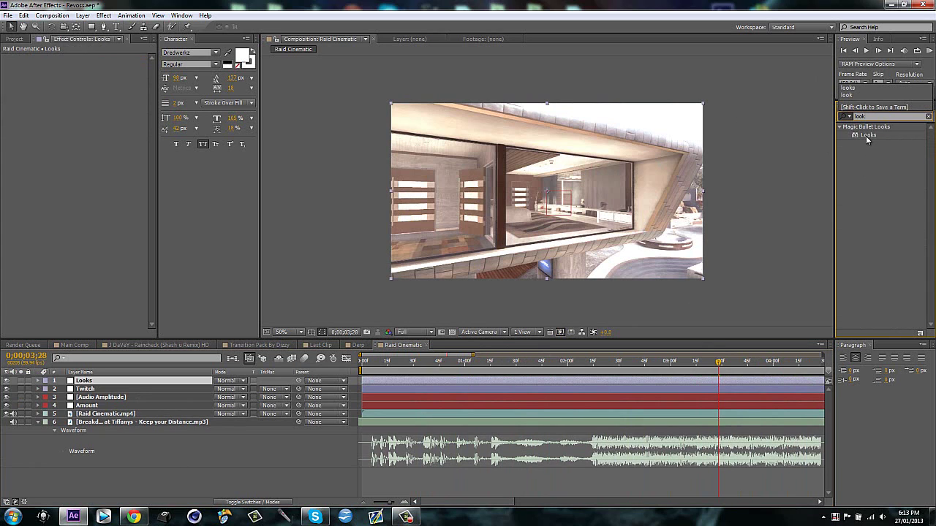
pyautogui.moveTo(865, 135); pyautogui.dragTo(546, 190)
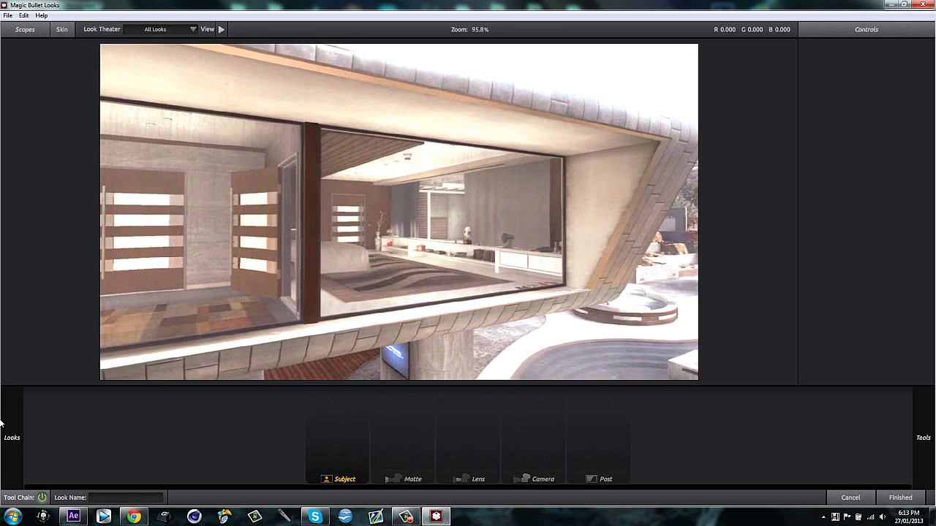
# Apply the Trapped Gold look preset and return the grade to After Effects
pyautogui.moveTo(6, 435)
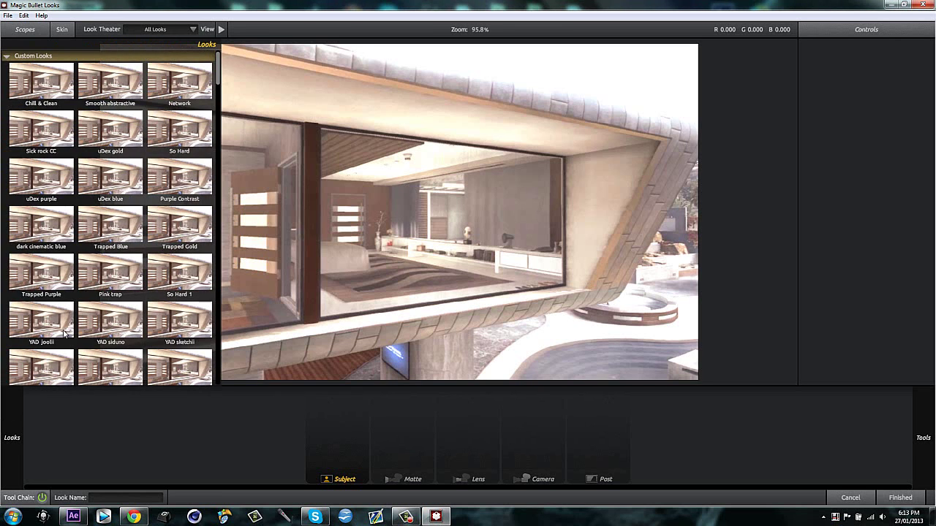
pyautogui.click(186, 228)
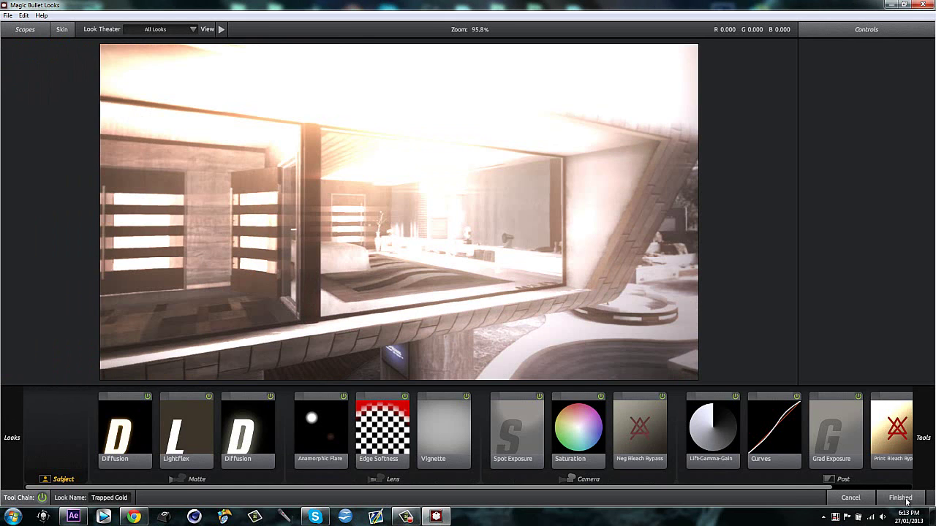
pyautogui.click(900, 497)
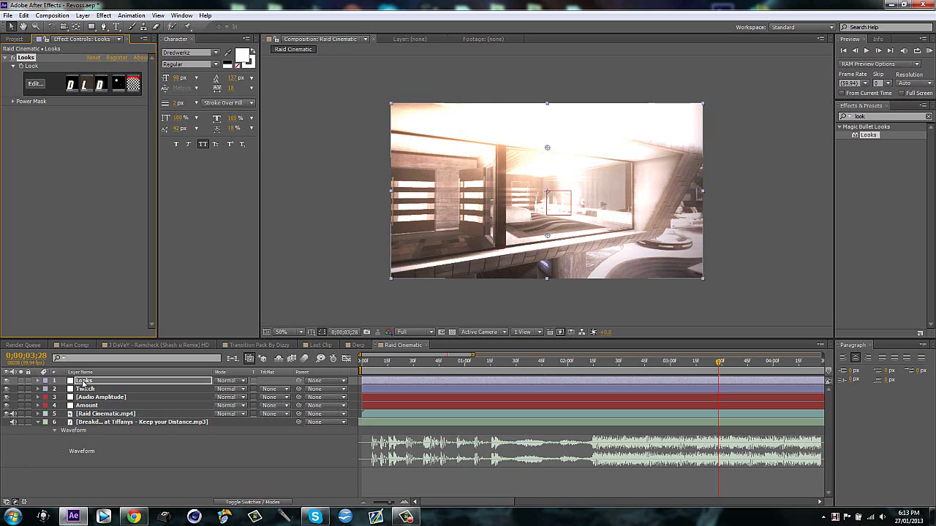
# Put the Twitch layer above the Looks layer and show the switch columns
pyautogui.moveTo(86, 388); pyautogui.dragTo(86, 381)
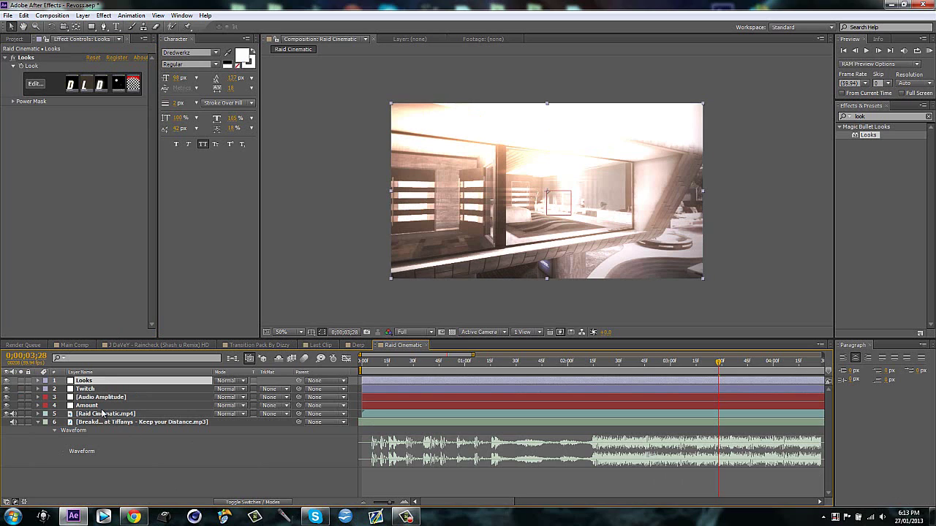
pyautogui.hotkey('ctrl', 'z')
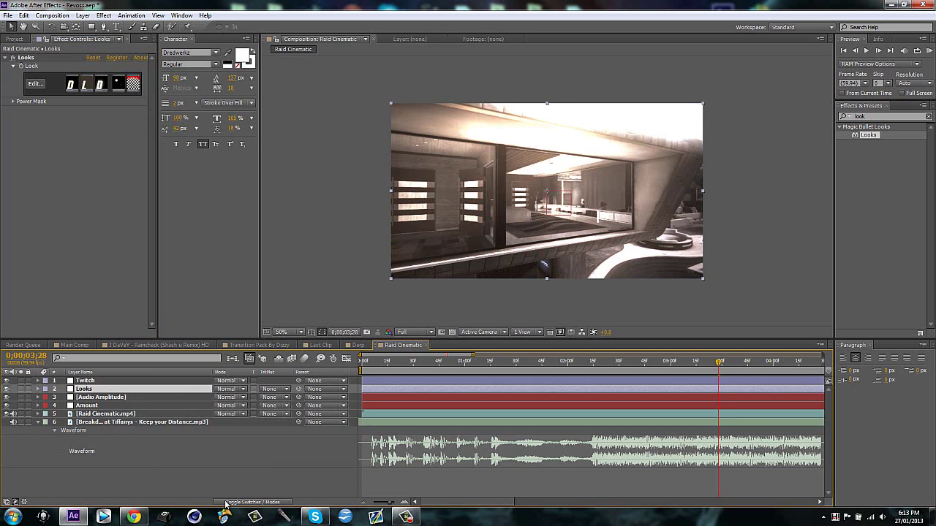
pyautogui.click(228, 502)
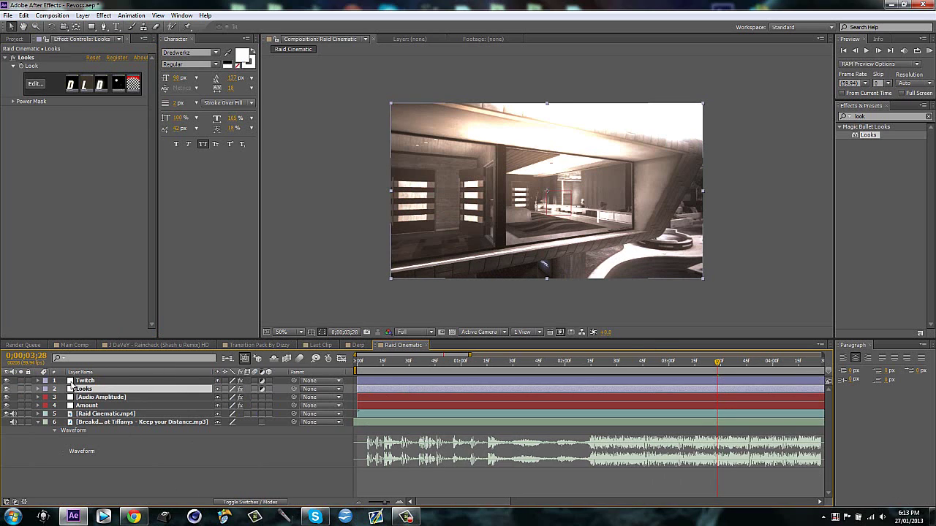
# Scrub to around 0;00;02;35 and toggle the Looks grade off and on to compare
pyautogui.click(629, 363)
pyautogui.click(625, 364)
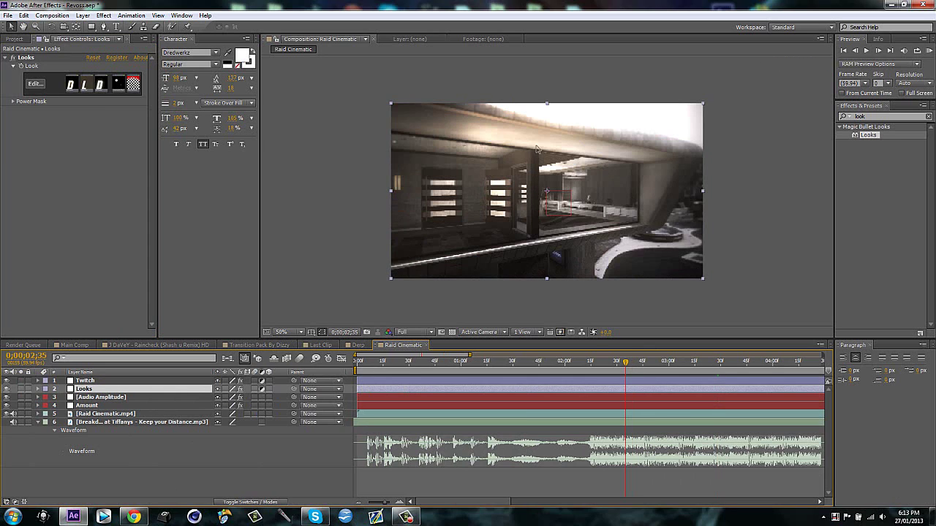
pyautogui.moveTo(625, 363); pyautogui.dragTo(679, 362)
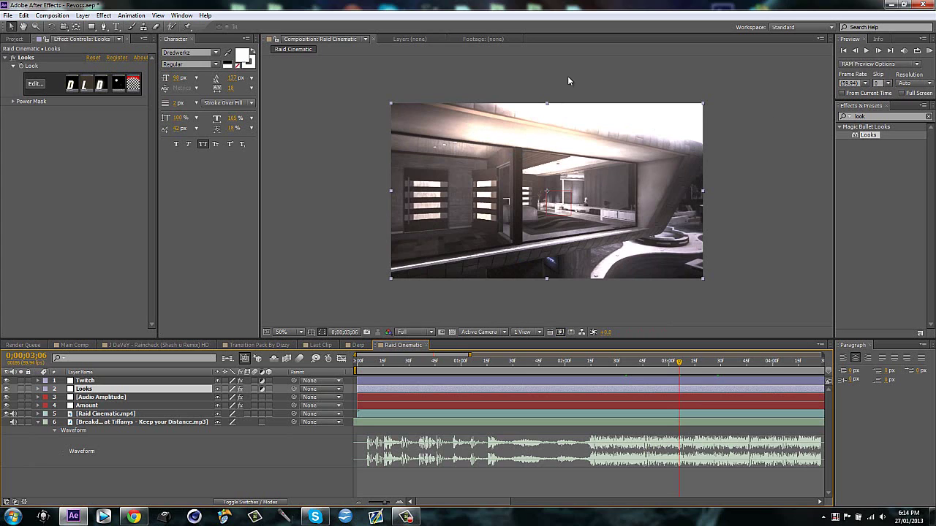
pyautogui.click(7, 389)
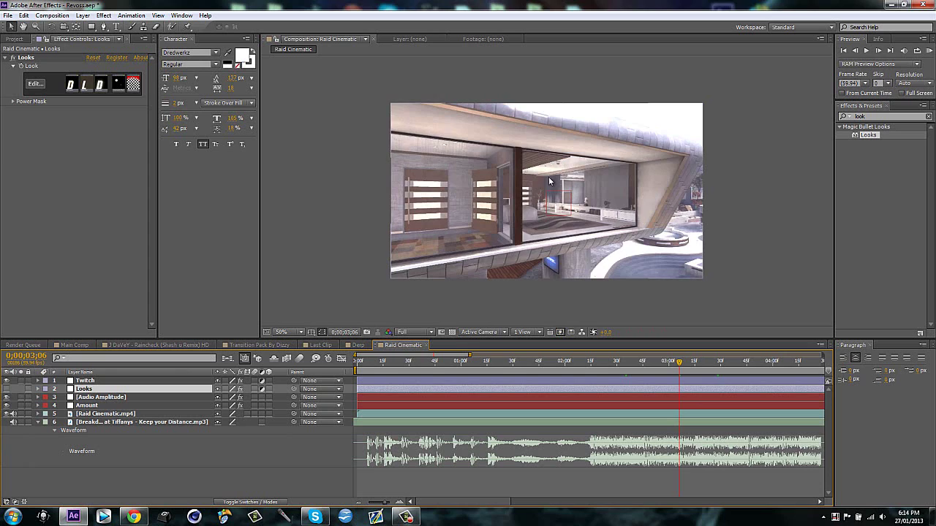
pyautogui.click(7, 389)
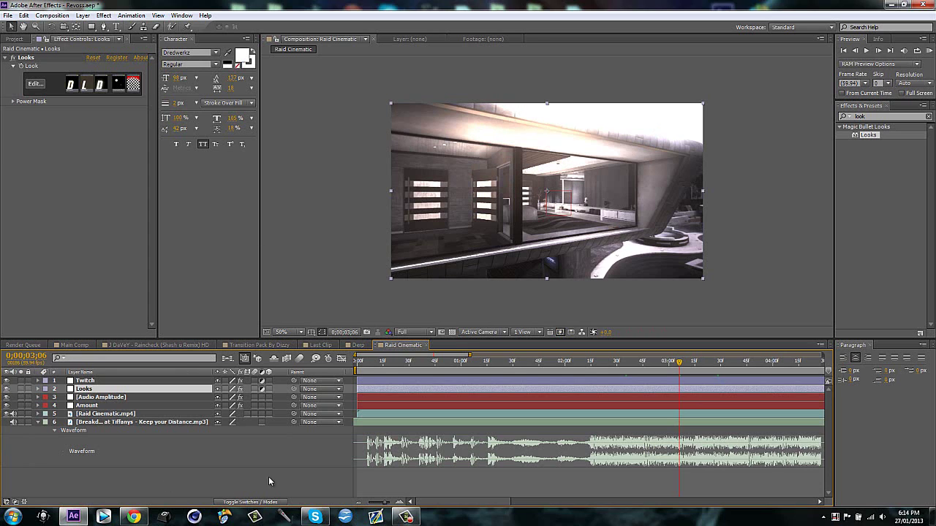
pyautogui.moveTo(439, 362); pyautogui.dragTo(582, 373)
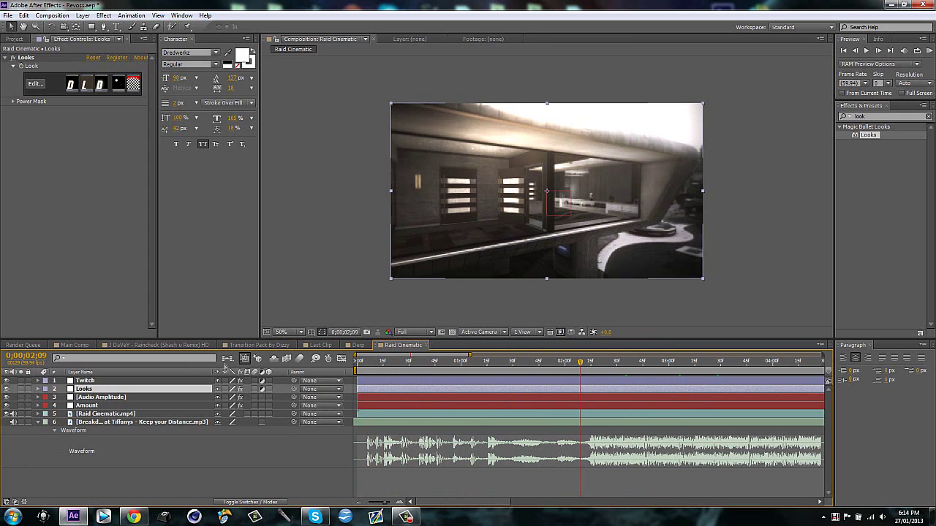
# Select the Twitch layer and commit its speed expression
pyautogui.click(108, 382)
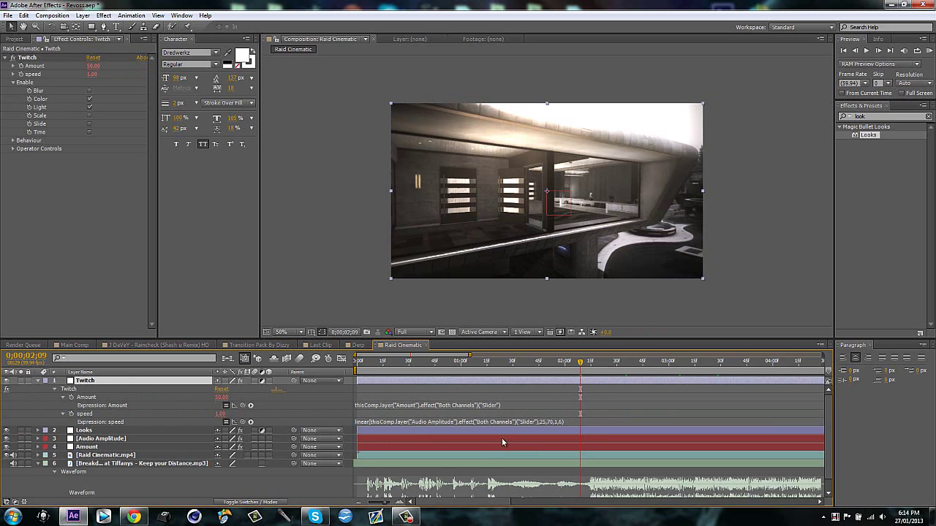
pyautogui.moveTo(577, 368); pyautogui.dragTo(391, 394)
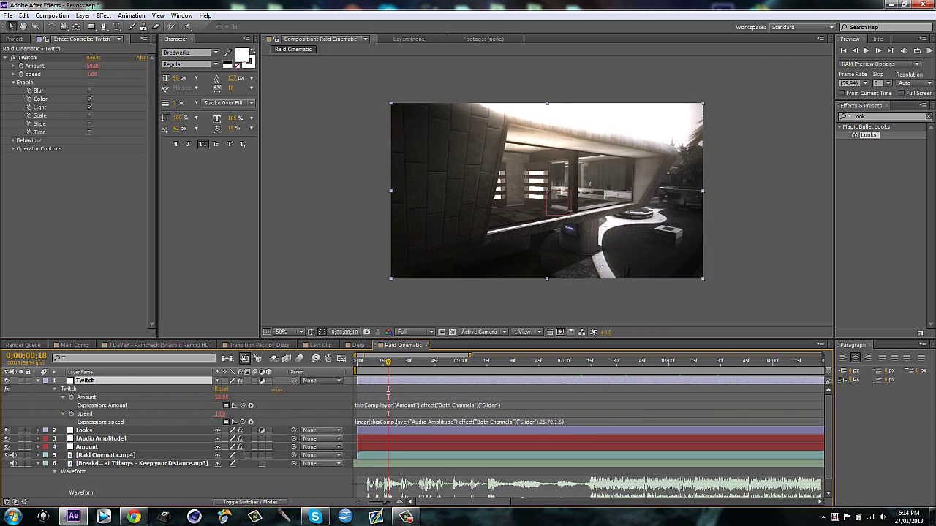
pyautogui.click(562, 423)
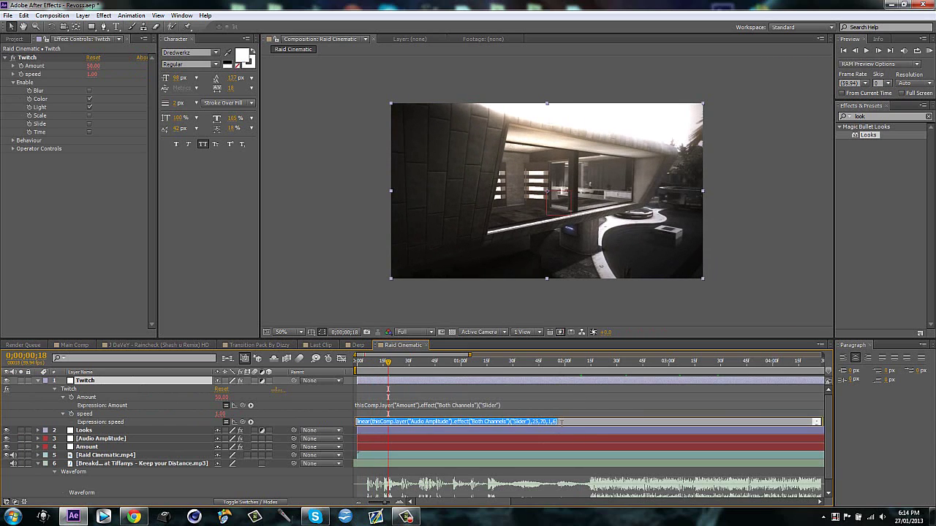
pyautogui.click(560, 422)
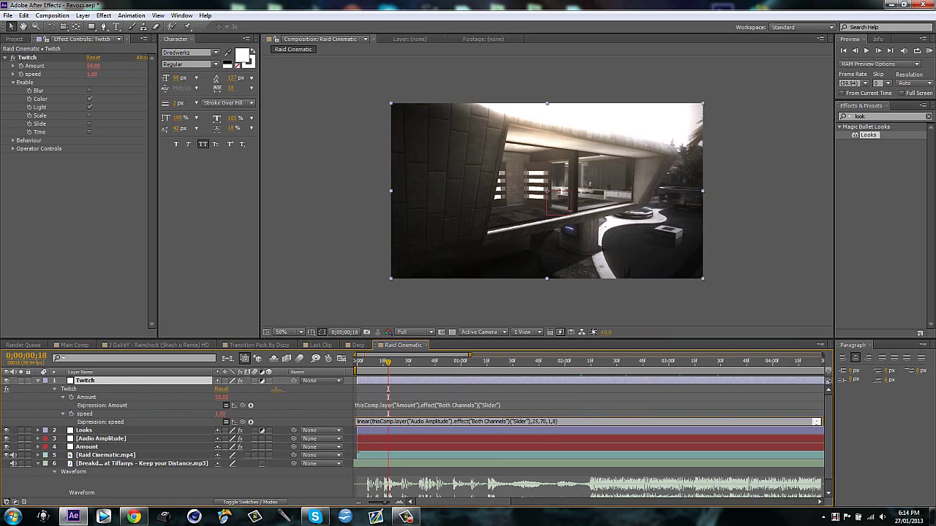
# Scrub and play the comp to check the audio-driven Twitch flashes (Amount 66.50, speed 2.15)
pyautogui.moveTo(389, 362); pyautogui.dragTo(560, 362)
pyautogui.press('space')
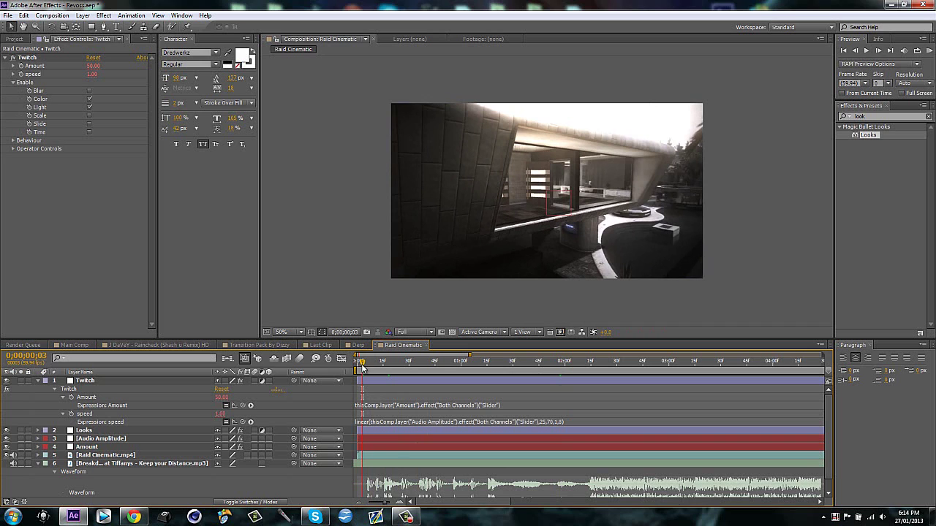
pyautogui.moveTo(363, 364); pyautogui.dragTo(638, 362)
pyautogui.click(108, 382)
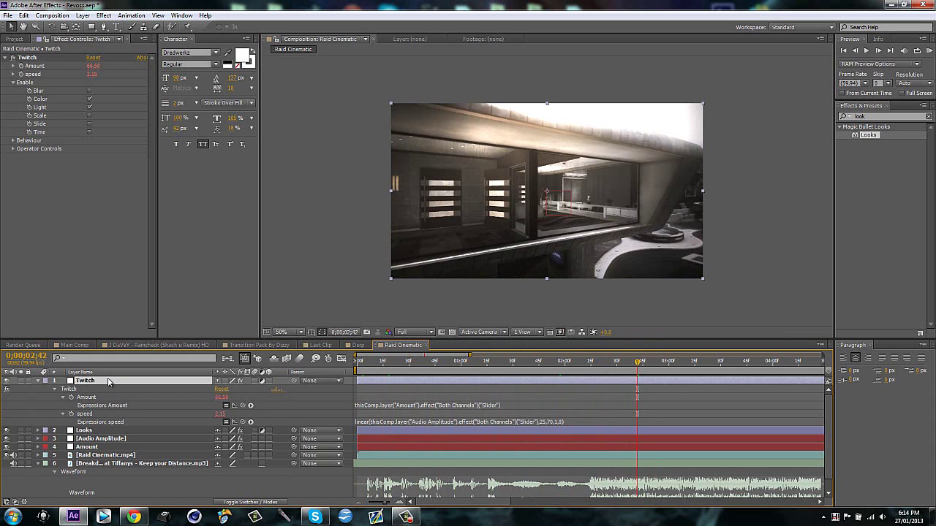
# Create a new adjustment layer named Thresold
pyautogui.press('e')
pyautogui.press('e')
pyautogui.click(146, 469)
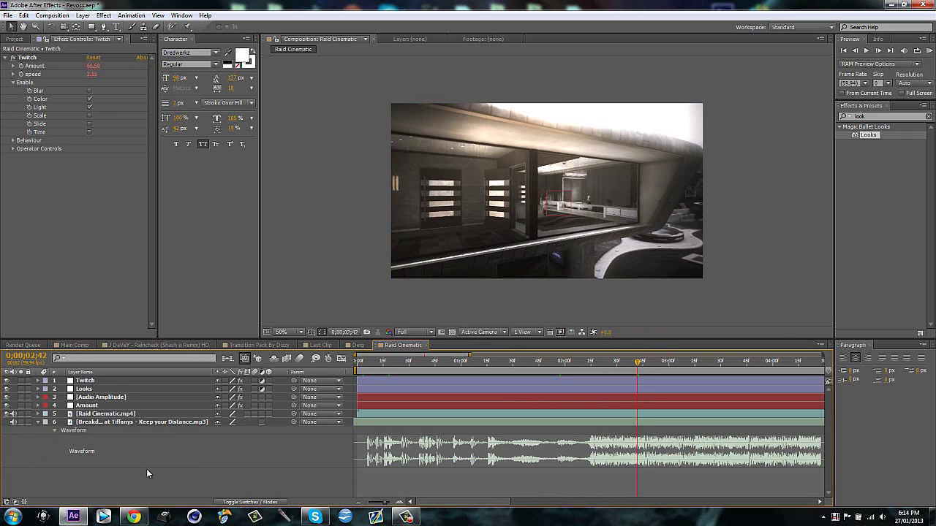
pyautogui.hotkey('ctrl', 'alt', 'y')
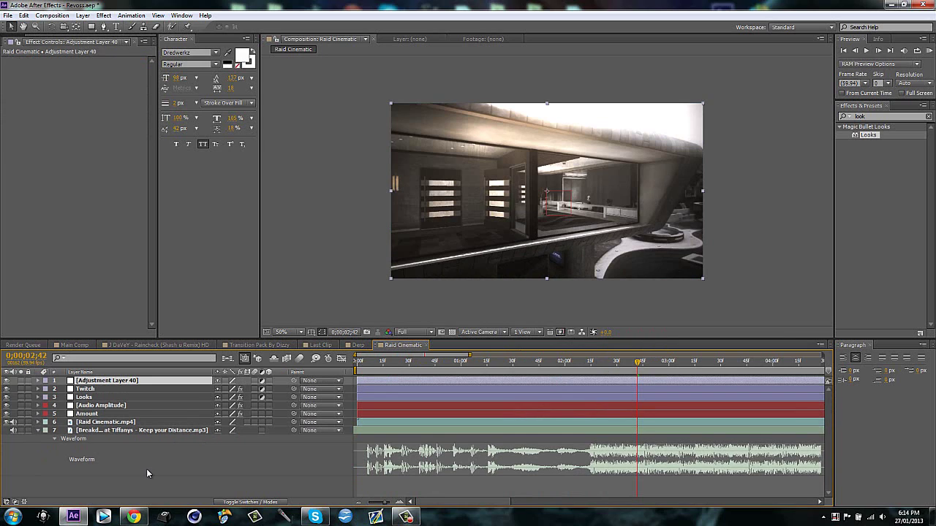
pyautogui.press('Return')
pyautogui.write('Thresold')
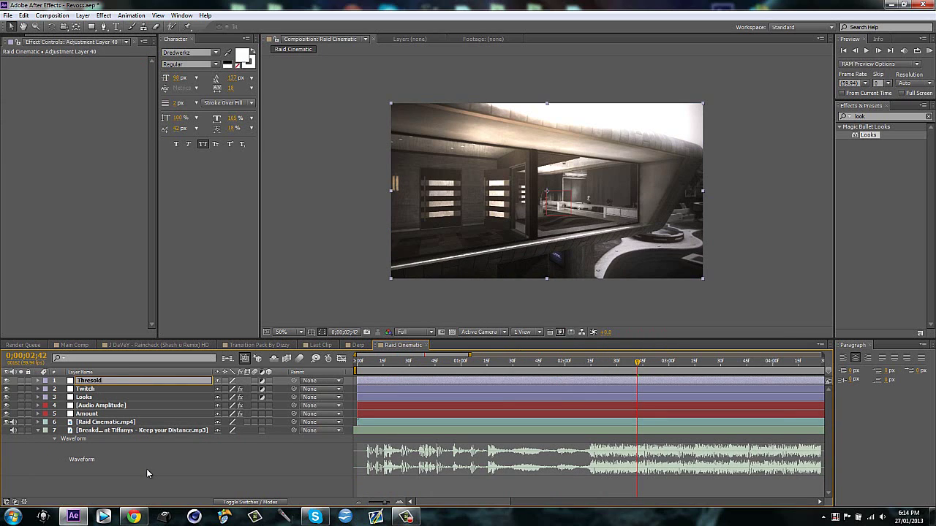
pyautogui.press('Return')
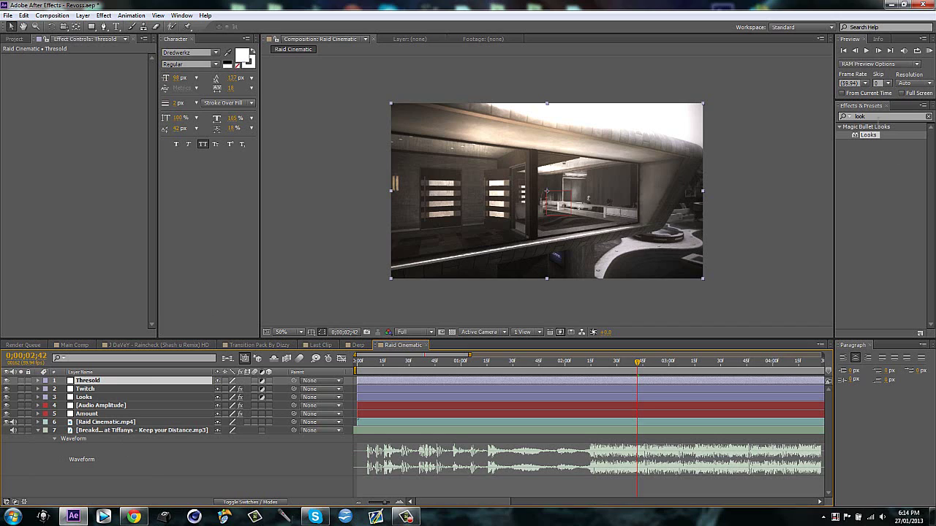
# Apply the Threshold effect to the Thresold layer with Level 179
pyautogui.click(880, 116)
pyautogui.write('thr')
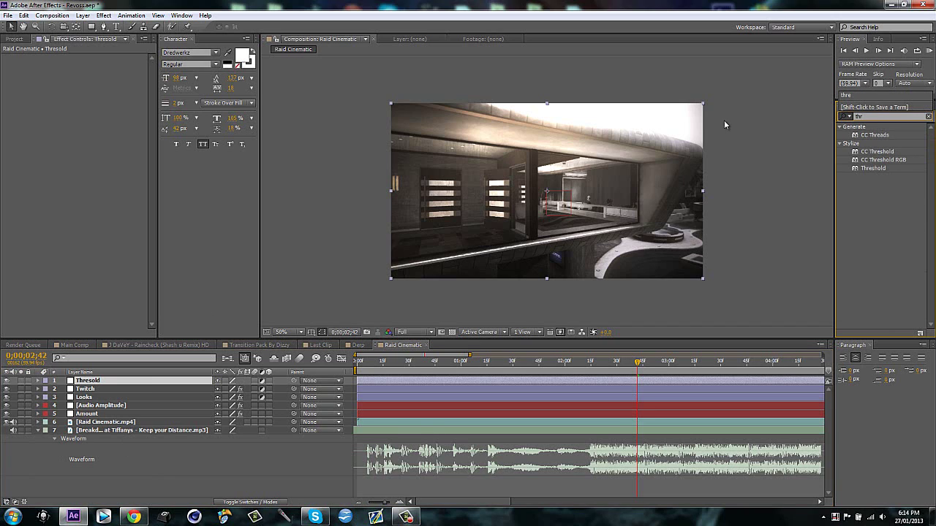
pyautogui.moveTo(879, 173); pyautogui.dragTo(547, 191)
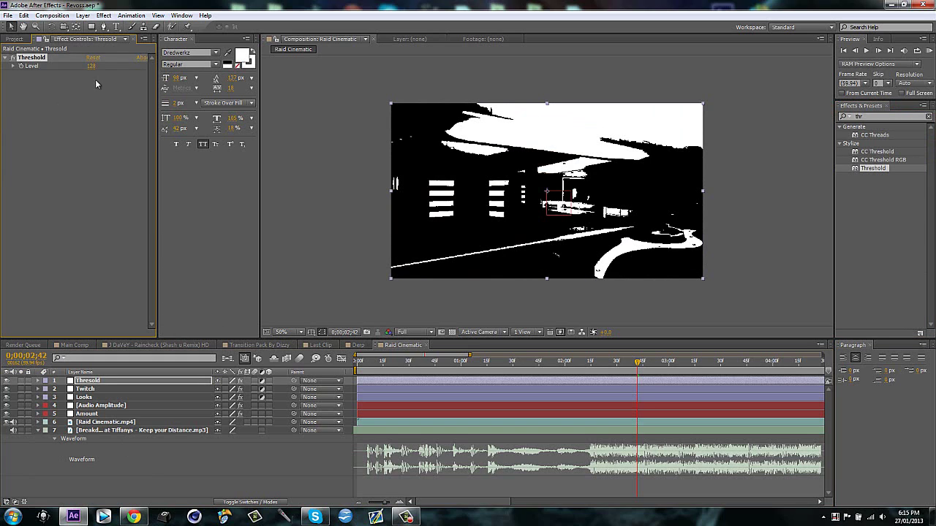
pyautogui.moveTo(98, 65); pyautogui.dragTo(76, 27)
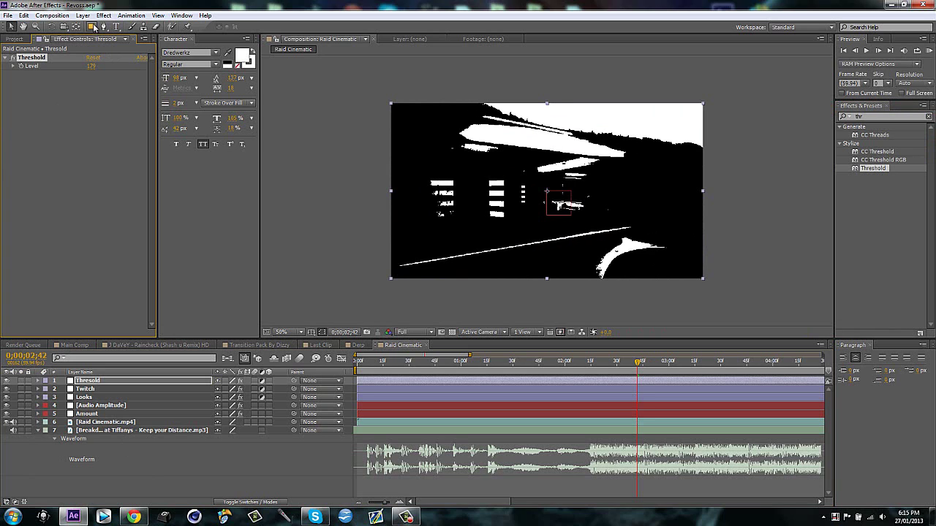
# Mask the top of the frame with a rectangle and feather it to 75 pixels
pyautogui.click(91, 26)
pyautogui.moveTo(380, 97)
pyautogui.mouseDown()
pyautogui.moveTo(651, 156)
pyautogui.moveTo(720, 204)
pyautogui.moveTo(713, 182)
pyautogui.mouseUp()
pyautogui.click(10, 26)
pyautogui.press('f')
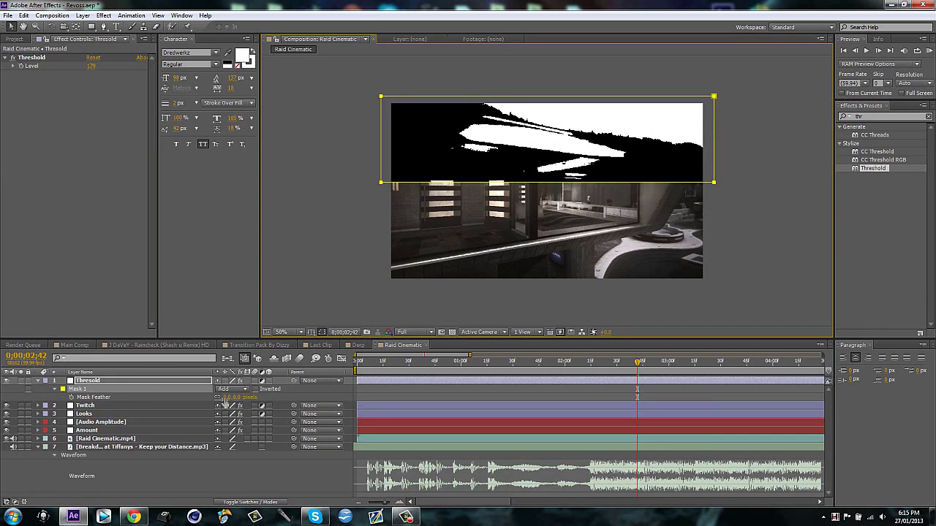
pyautogui.moveTo(227, 402); pyautogui.dragTo(240, 403)
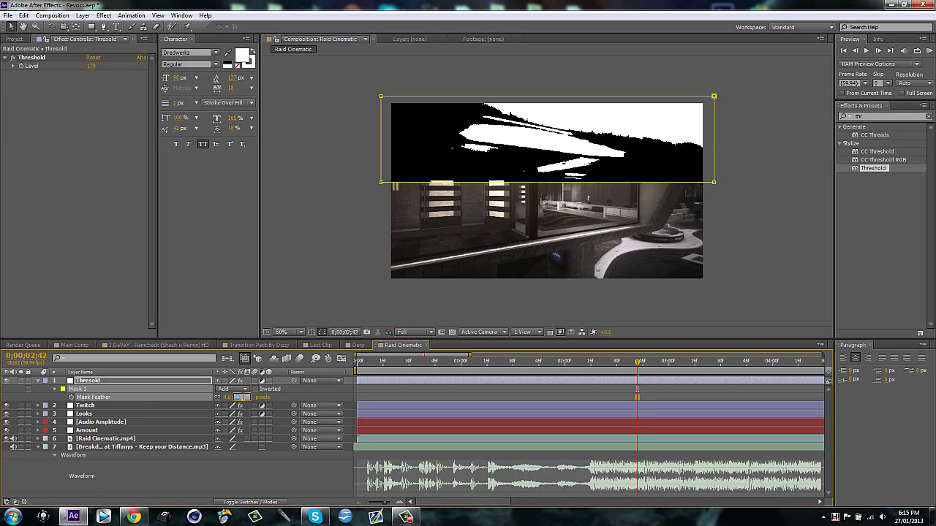
pyautogui.moveTo(242, 401); pyautogui.dragTo(242, 402)
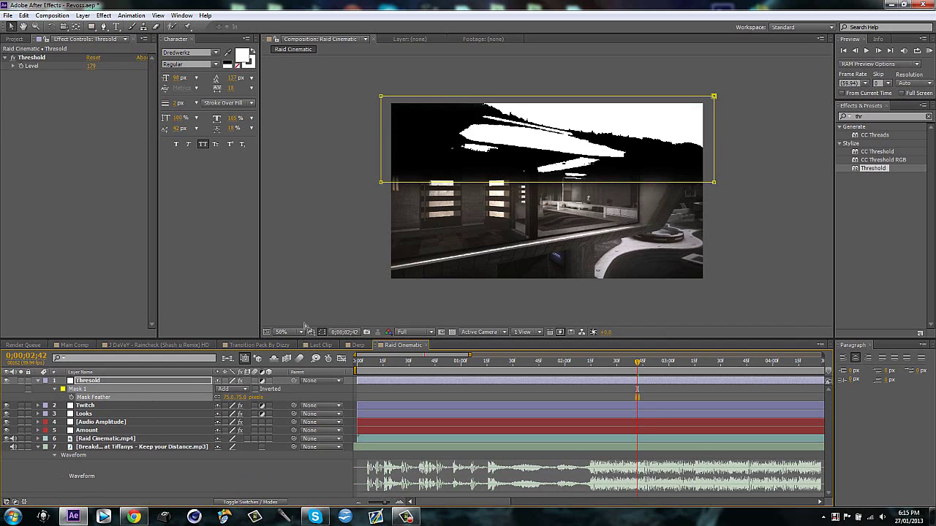
# Hide Thresold and set Twitch's track matte to Luma Matte 'Thresold'
pyautogui.press('f')
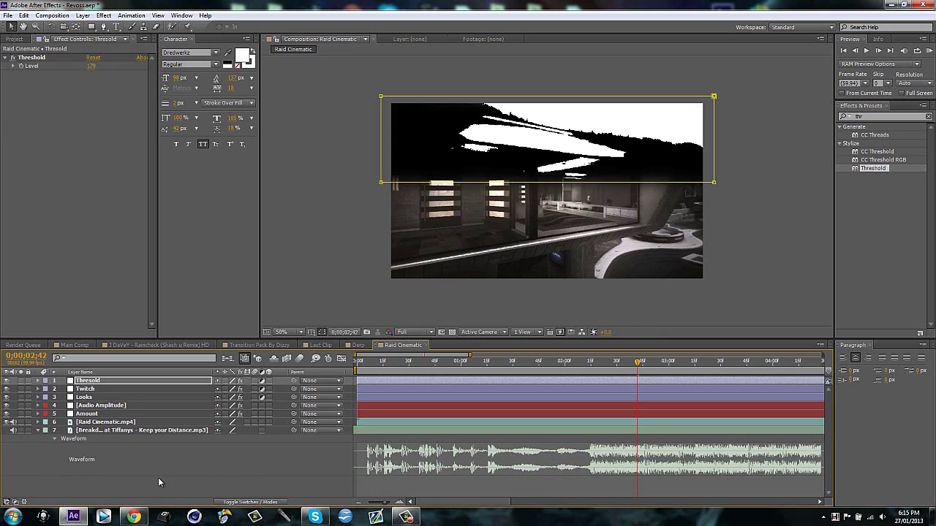
pyautogui.click(159, 476)
pyautogui.click(7, 381)
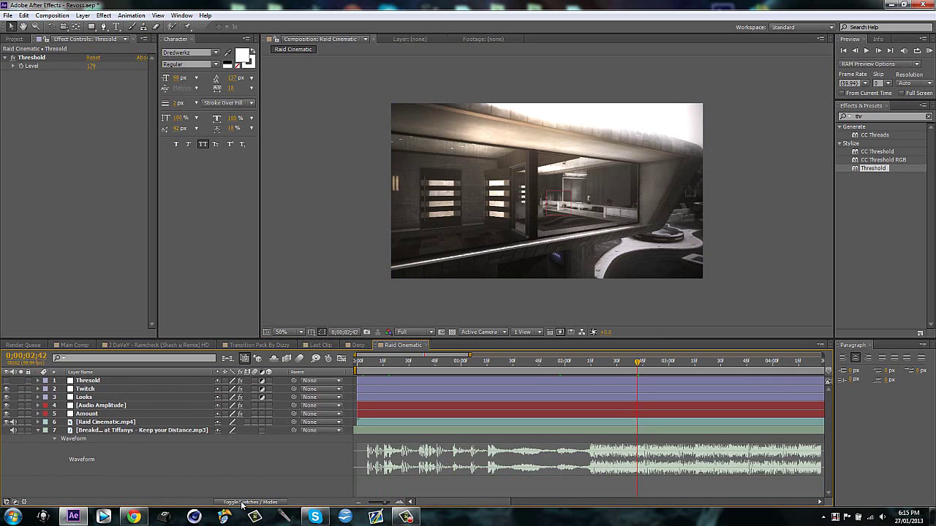
pyautogui.click(242, 503)
pyautogui.click(190, 389)
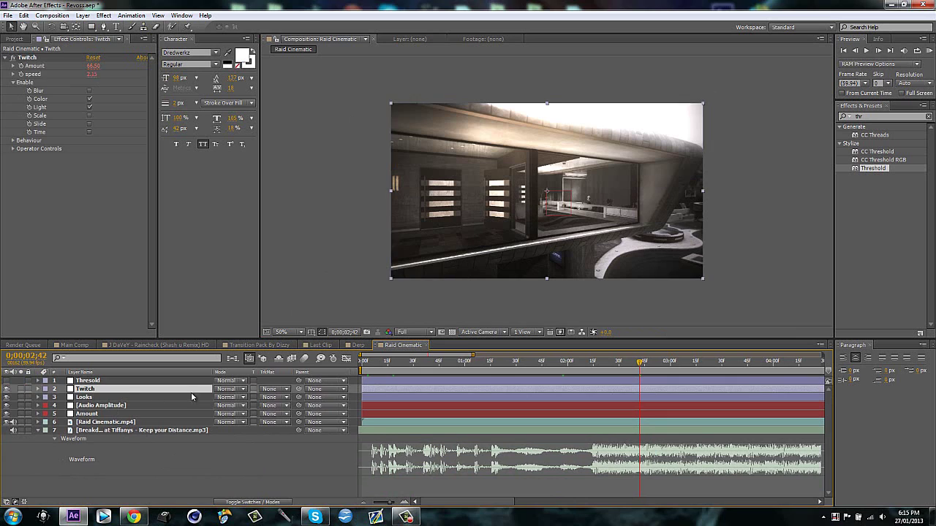
pyautogui.click(274, 390)
pyautogui.click(296, 436)
pyautogui.moveTo(585, 362); pyautogui.dragTo(612, 366)
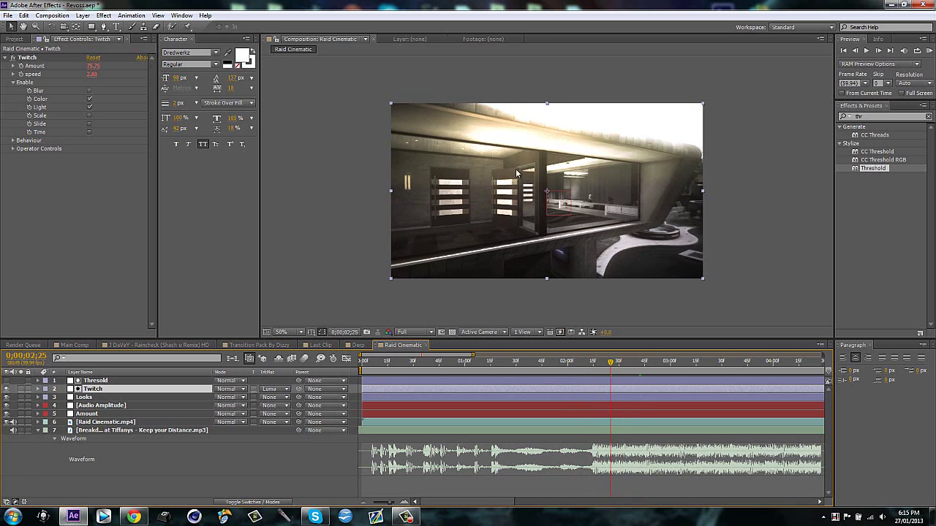
# Set the Thresold layer's Mask Feather to 250 pixels
pyautogui.click(107, 381)
pyautogui.press('f')
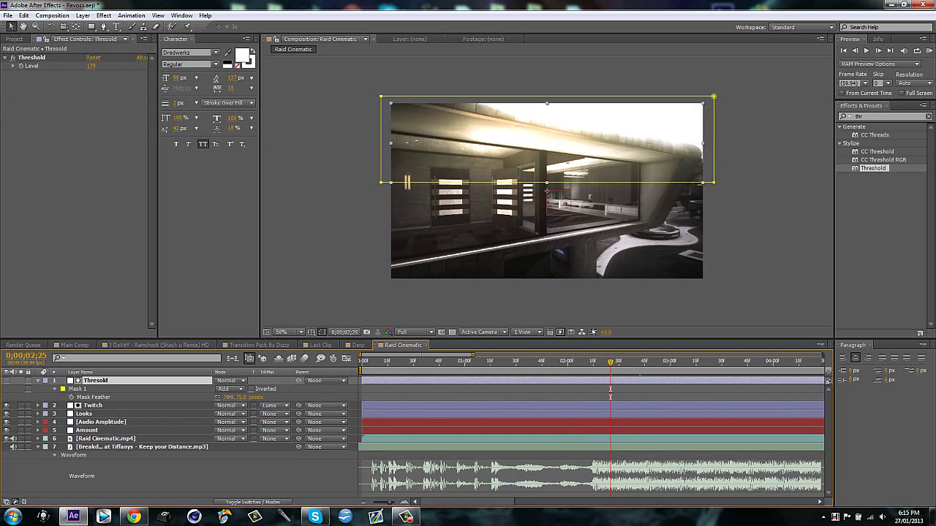
pyautogui.click(226, 397)
pyautogui.write('250')
pyautogui.press('Return')
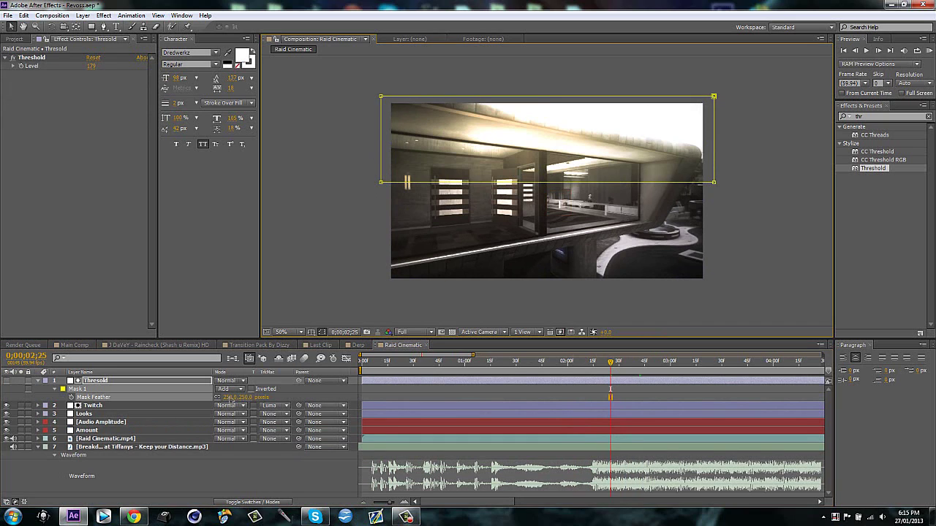
# Scrub ahead to check the softened flashes and collapse Thresold's mask properties
pyautogui.click(239, 468)
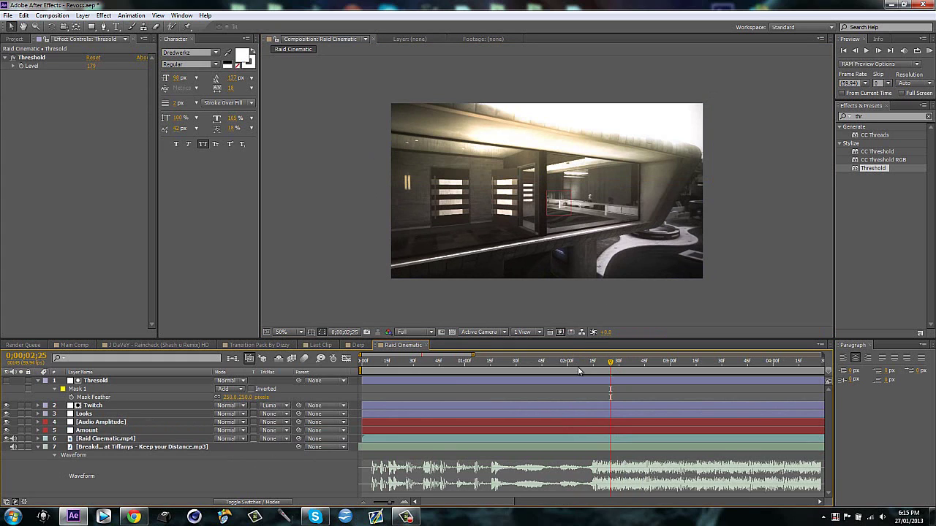
pyautogui.moveTo(606, 363); pyautogui.dragTo(682, 345)
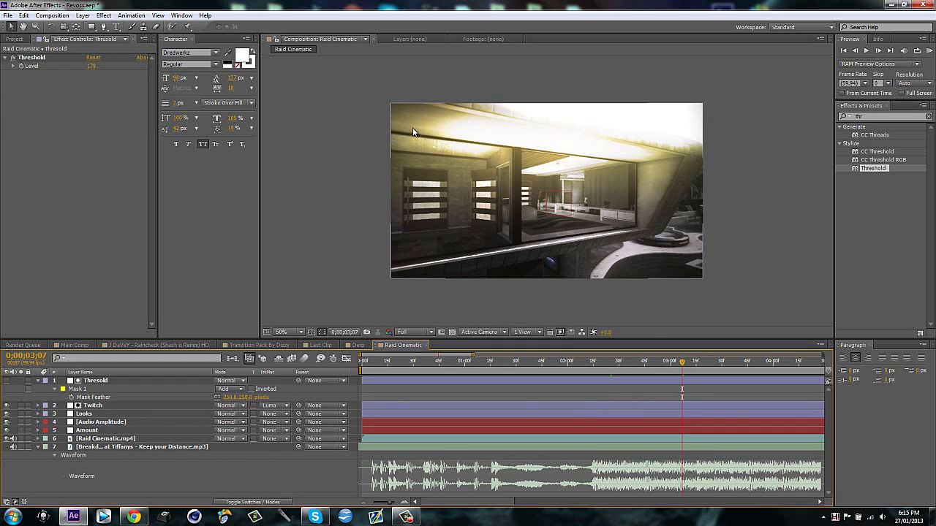
pyautogui.click(103, 381)
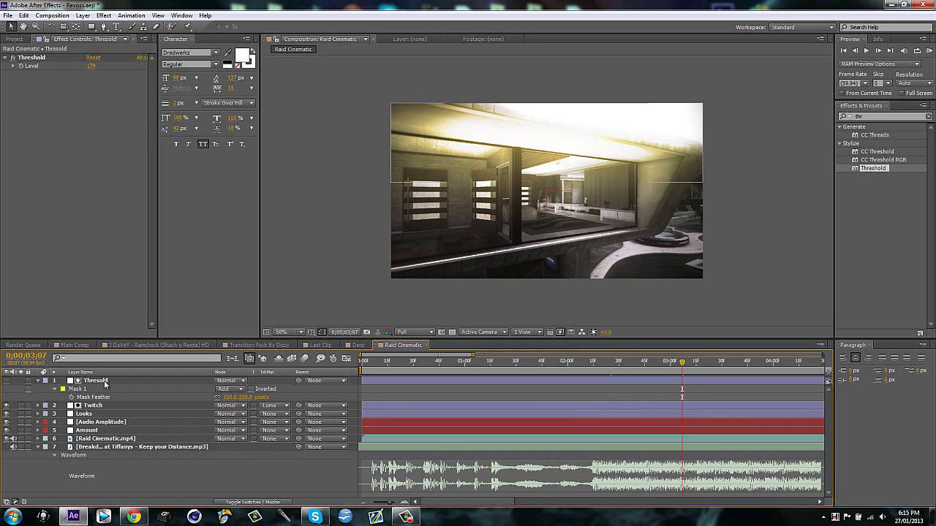
pyautogui.click(103, 381)
pyautogui.press('f')
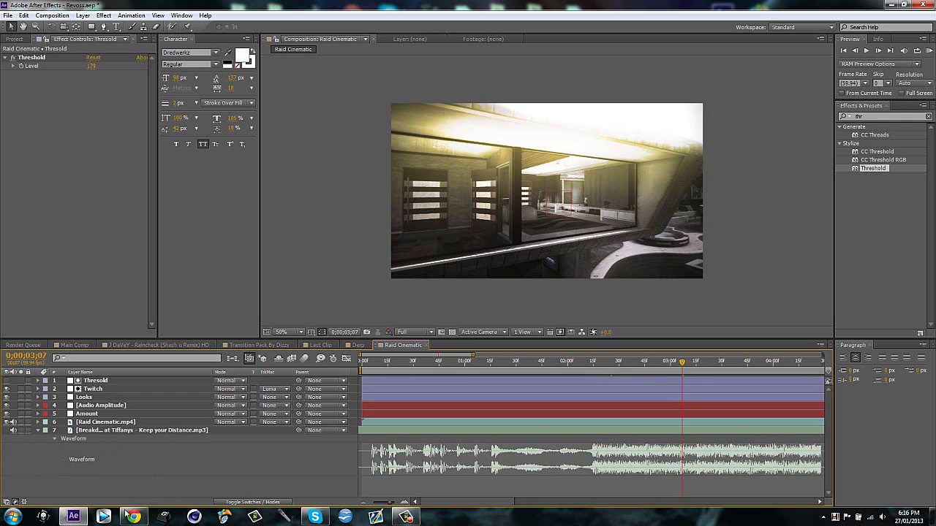
# Show the desktop, then bring back Chrome on the YouTube channel page and select its title
pyautogui.press('super+d')
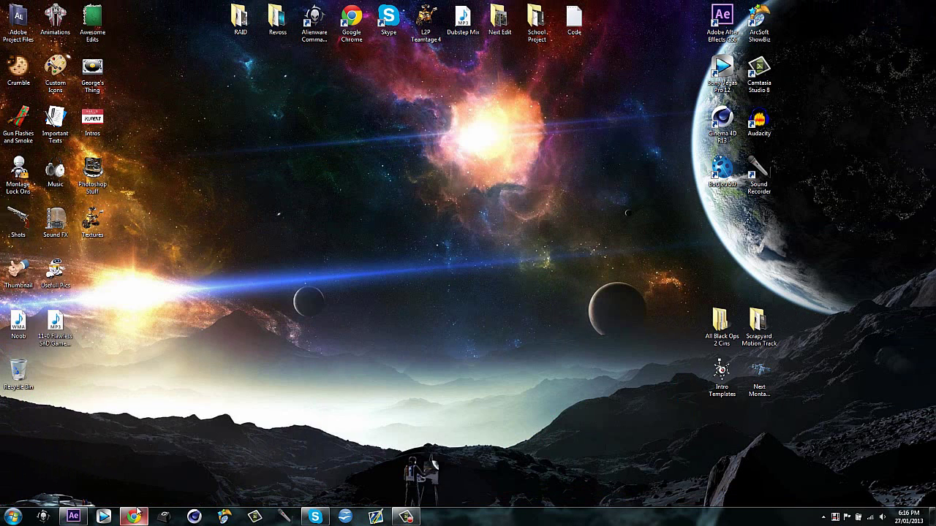
pyautogui.moveTo(139, 521)
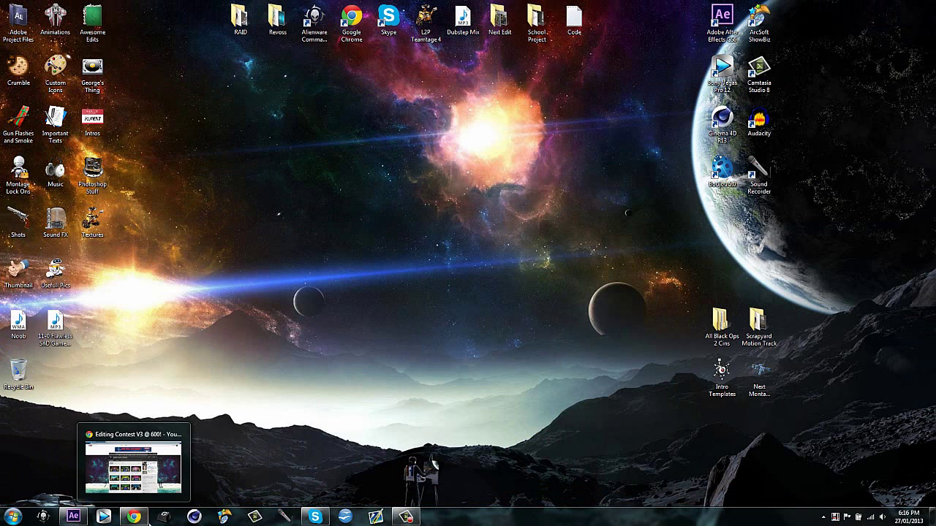
pyautogui.click(139, 519)
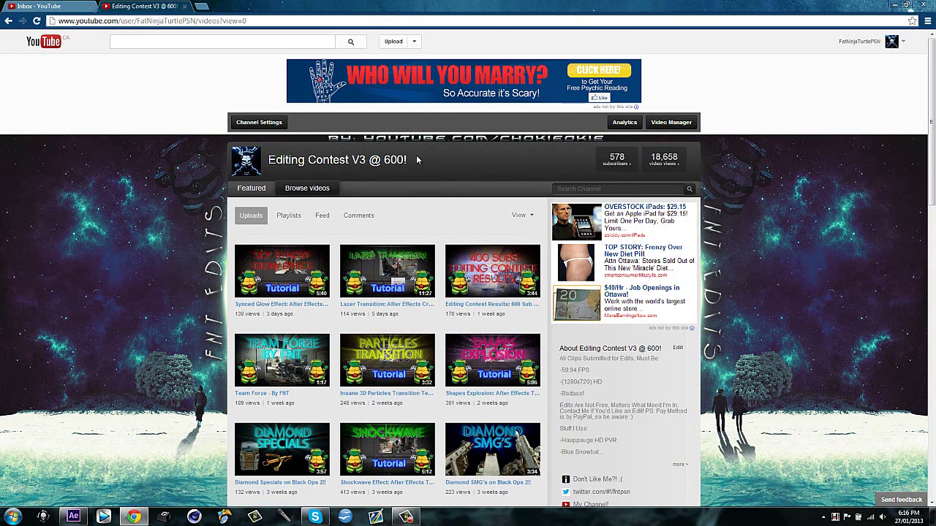
pyautogui.moveTo(231, 157); pyautogui.dragTo(391, 159)
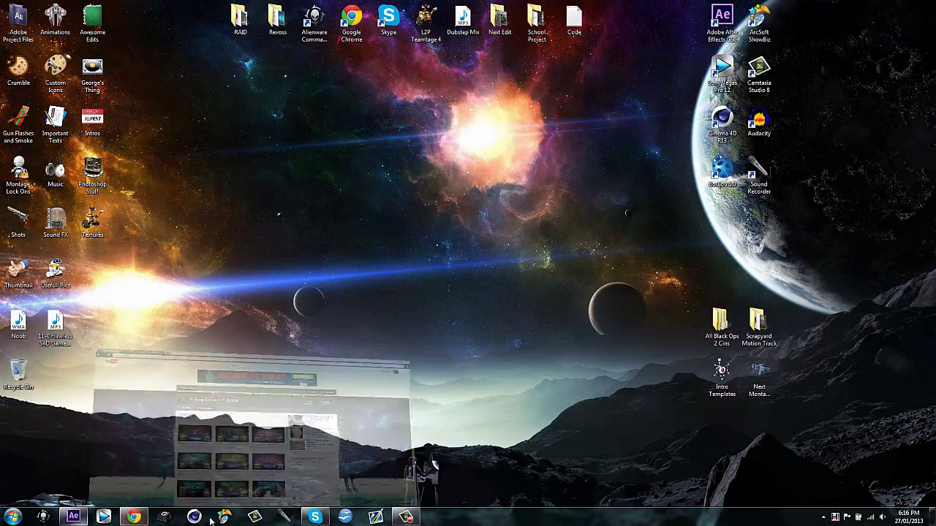